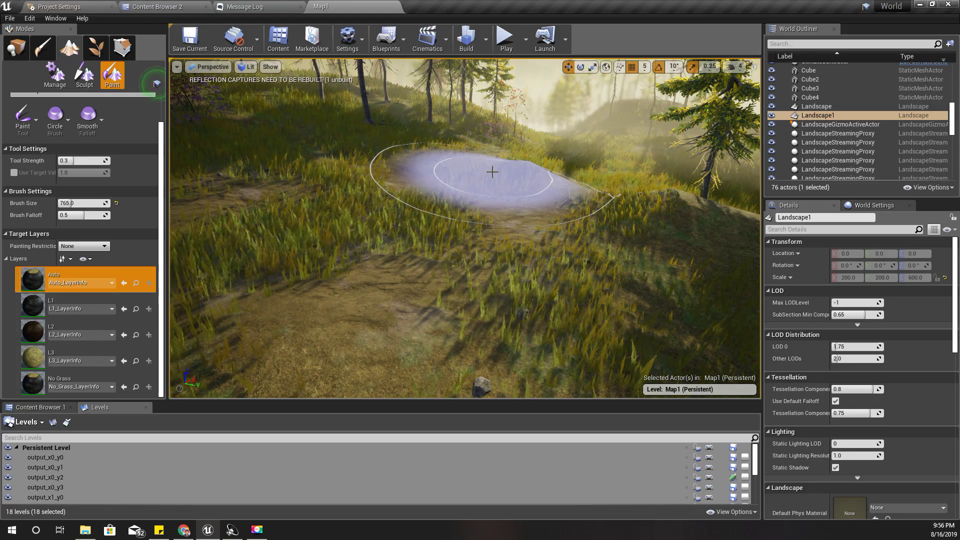
# Fly the camera across the landscape to the tall grass near the trees.
pyautogui.moveTo(492, 172)
pyautogui.mouseDown(button='right')
pyautogui.moveTo(495, 150)
pyautogui.moveTo(488, 172)
pyautogui.mouseUp(button='right')
pyautogui.moveTo(511, 215)
pyautogui.mouseDown(button='right')
pyautogui.moveTo(499, 225)
pyautogui.moveTo(461, 195)
pyautogui.mouseUp(button='right')
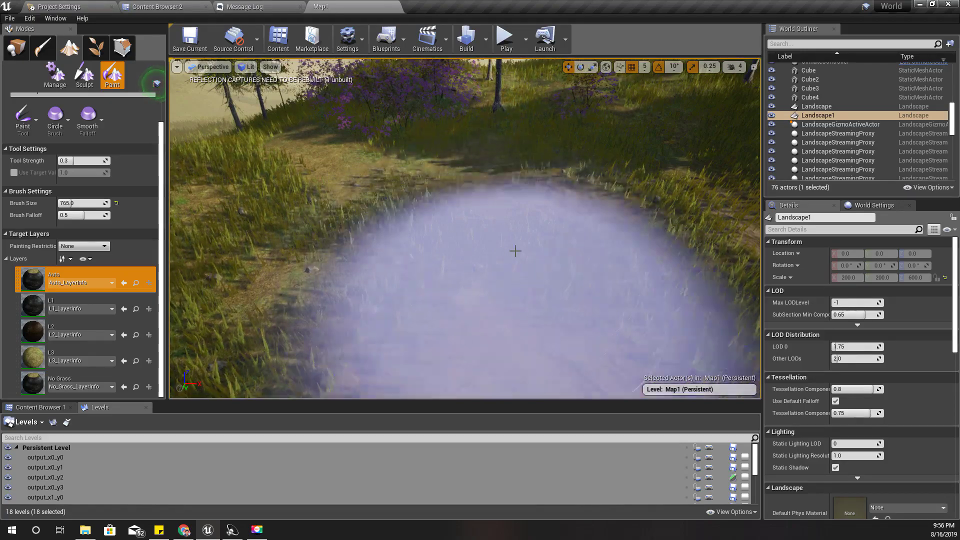
pyautogui.moveTo(516, 251); pyautogui.dragTo(481, 284, button='right')
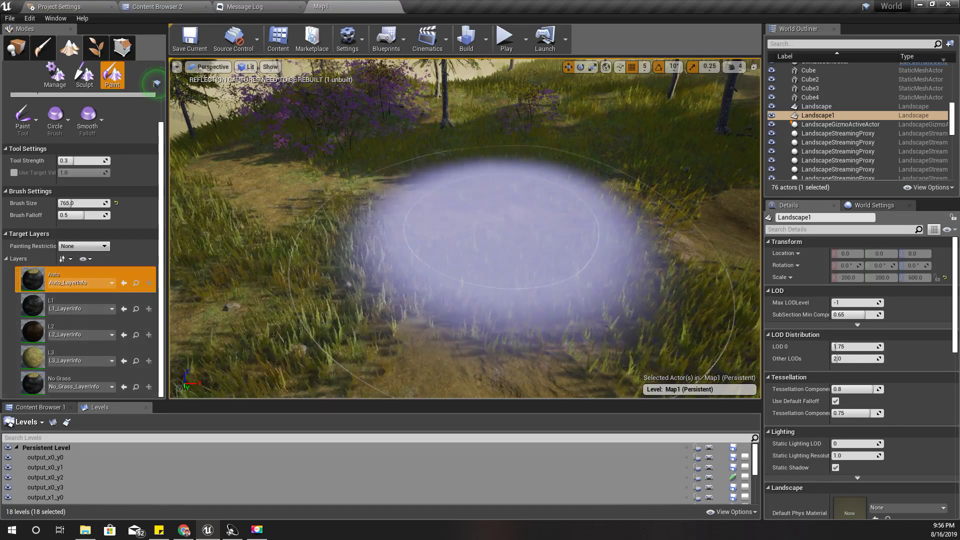
pyautogui.moveTo(493, 225)
pyautogui.mouseDown(button='right')
pyautogui.moveTo(480, 240)
pyautogui.moveTo(257, 301)
pyautogui.mouseUp(button='right')
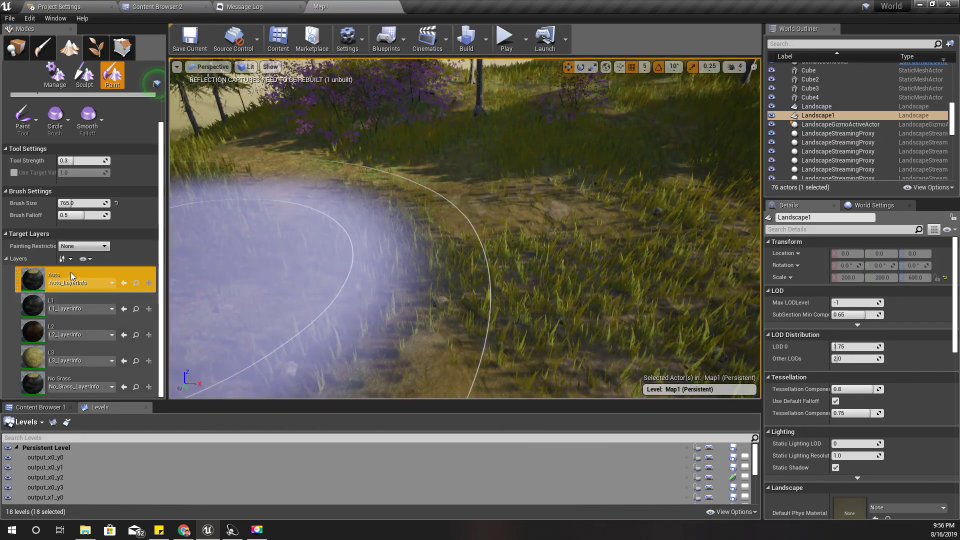
pyautogui.moveTo(552, 189); pyautogui.dragTo(410, 162, button='right')
pyautogui.moveTo(601, 160); pyautogui.dragTo(323, 180, button='right')
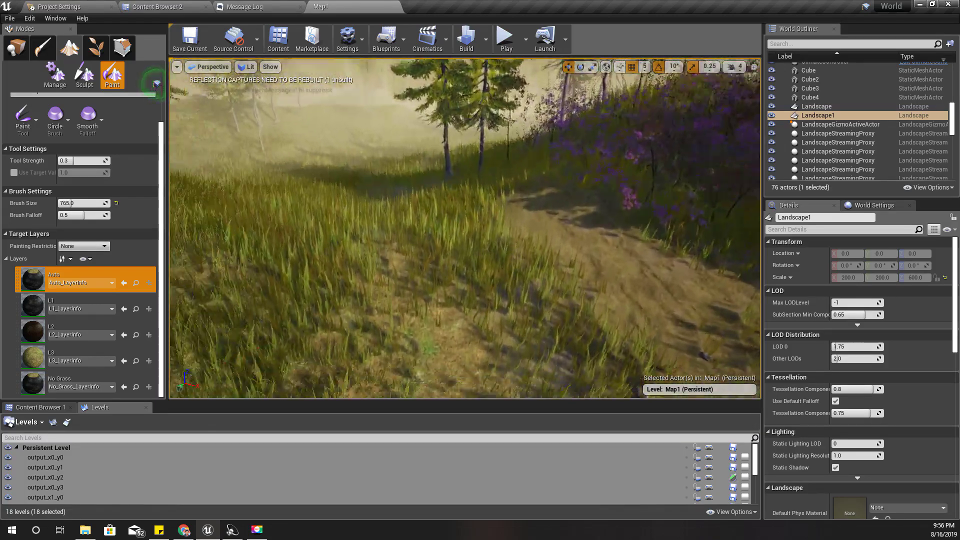
pyautogui.moveTo(504, 213)
pyautogui.mouseDown(button='right')
pyautogui.moveTo(482, 215)
pyautogui.moveTo(489, 208)
pyautogui.mouseUp(button='right')
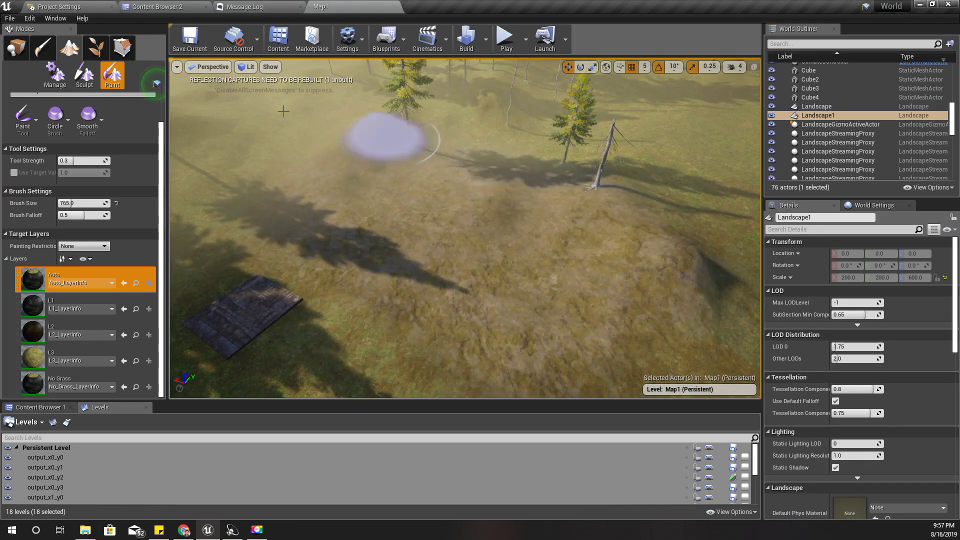
pyautogui.moveTo(242, 175); pyautogui.dragTo(241, 175, button='right')
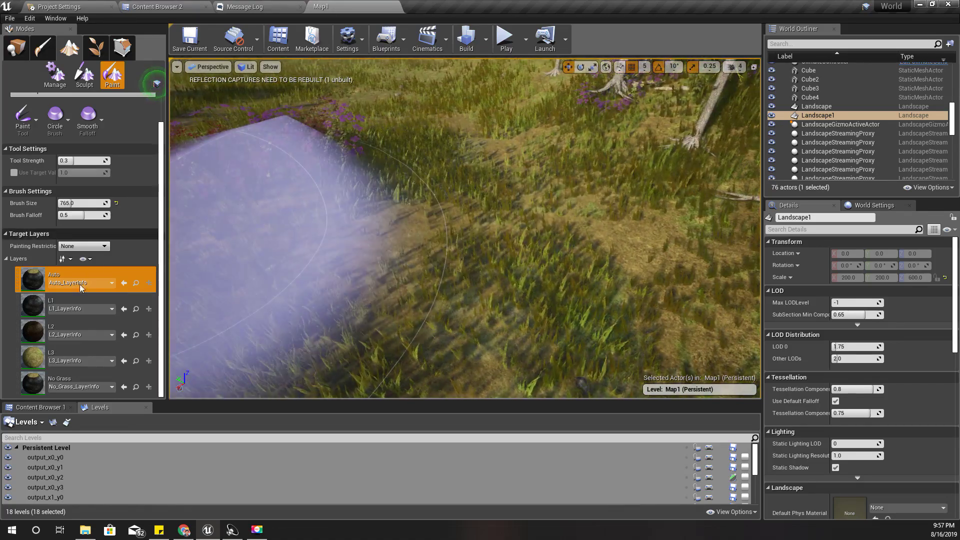
# Make L1 the target layer and paint rock onto the grassy ground.
pyautogui.click(73, 302)
pyautogui.click(67, 332)
pyautogui.click(67, 304)
pyautogui.click(68, 332)
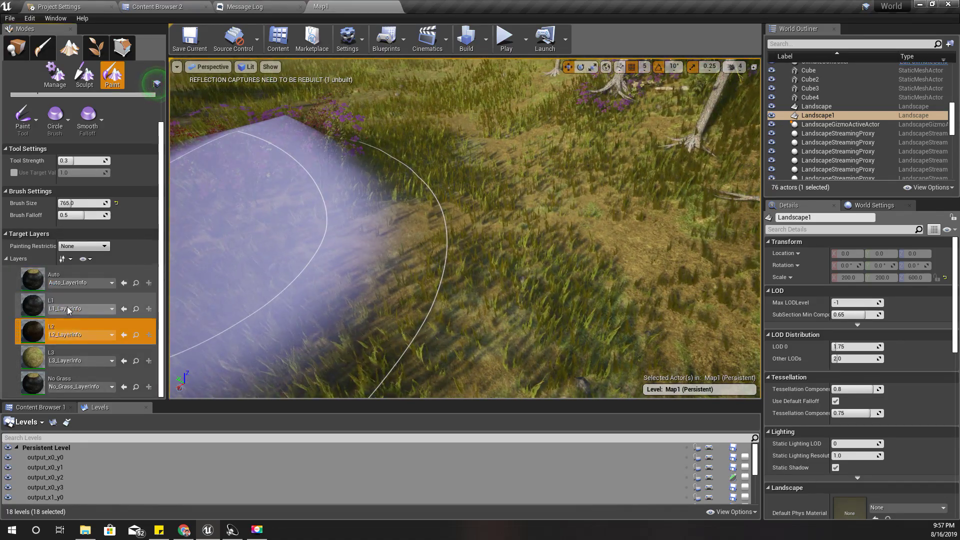
pyautogui.click(65, 302)
pyautogui.scroll(-3, 428, 200)
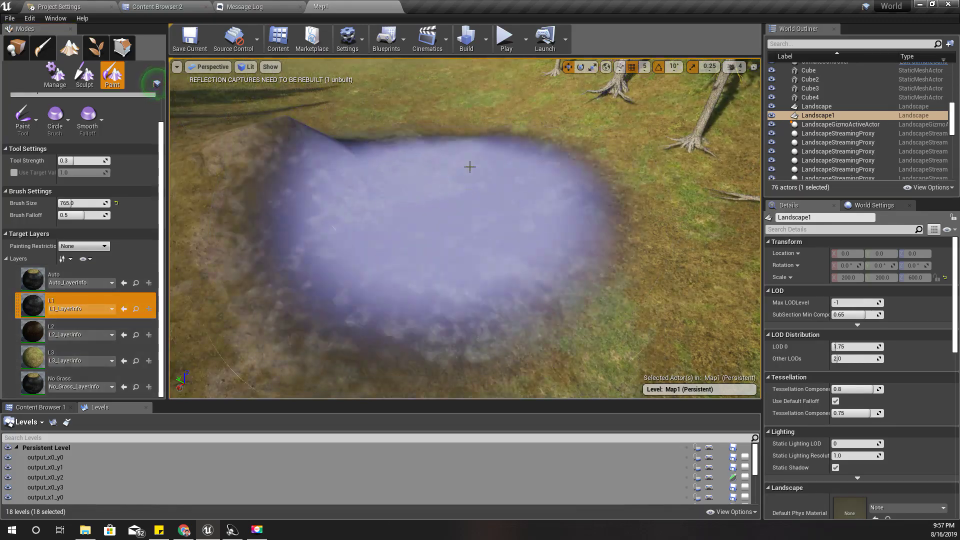
pyautogui.scroll(3, 469, 167)
pyautogui.scroll(-3, 525, 182)
pyautogui.scroll(3, 457, 203)
pyautogui.moveTo(490, 165); pyautogui.dragTo(490, 165, button='right')
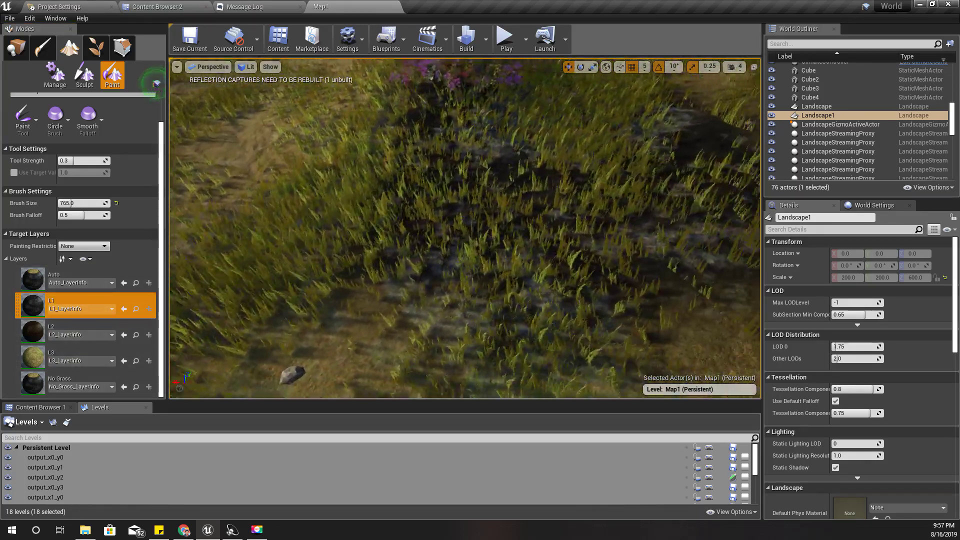
pyautogui.scroll(-3, 462, 178)
pyautogui.scroll(-2, 462, 178)
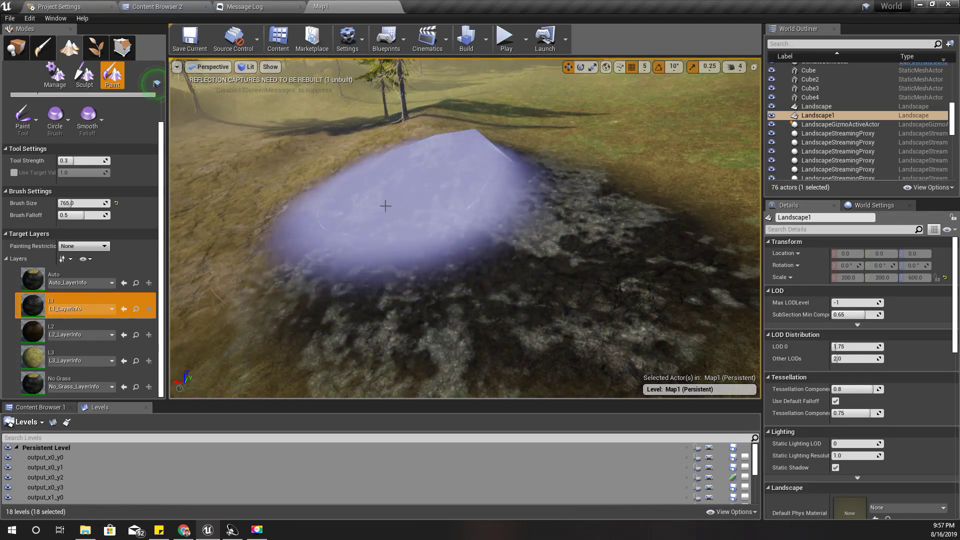
pyautogui.scroll(3, 393, 201)
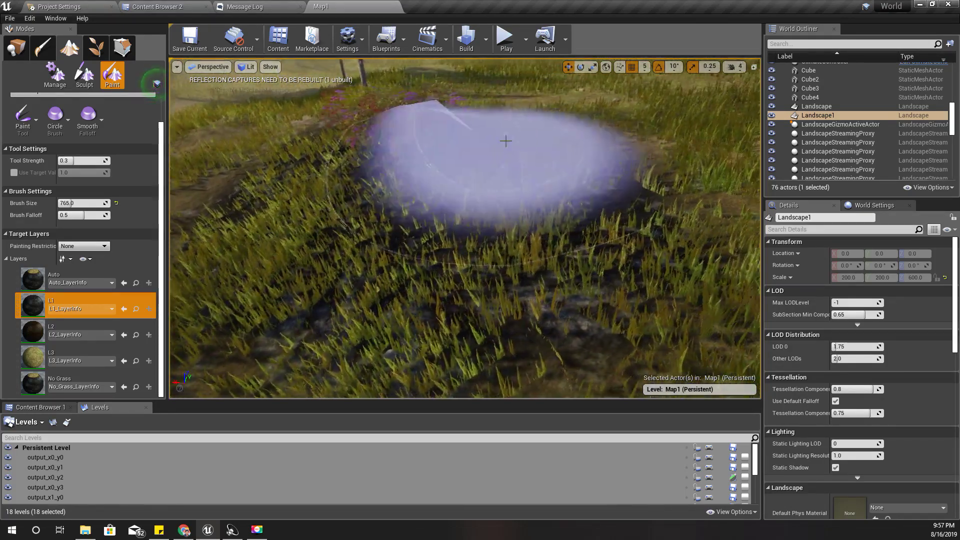
pyautogui.scroll(3, 472, 125)
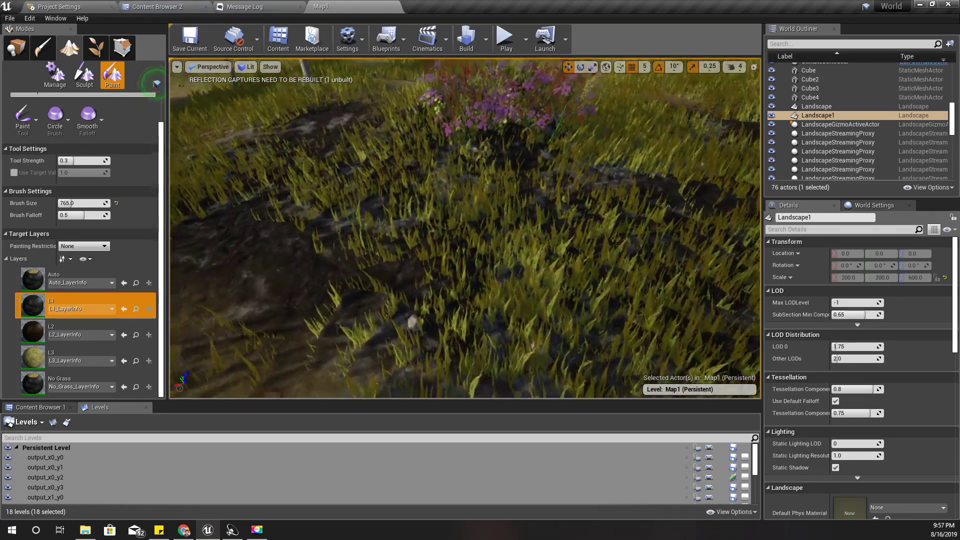
# Look around the painted rock area and its edge.
pyautogui.moveTo(465, 225)
pyautogui.mouseDown(button='right')
pyautogui.moveTo(465, 255)
pyautogui.moveTo(421, 255)
pyautogui.mouseUp(button='right')
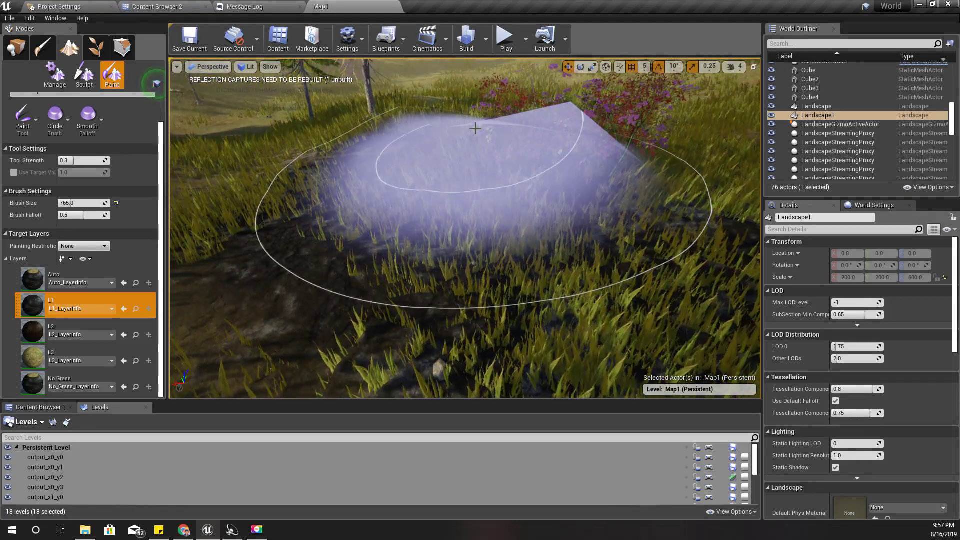
pyautogui.rightClick(481, 136)
pyautogui.moveTo(480, 136)
pyautogui.mouseDown(button='right')
pyautogui.moveTo(465, 240)
pyautogui.moveTo(353, 153)
pyautogui.mouseUp(button='right')
pyautogui.rightClick(465, 204)
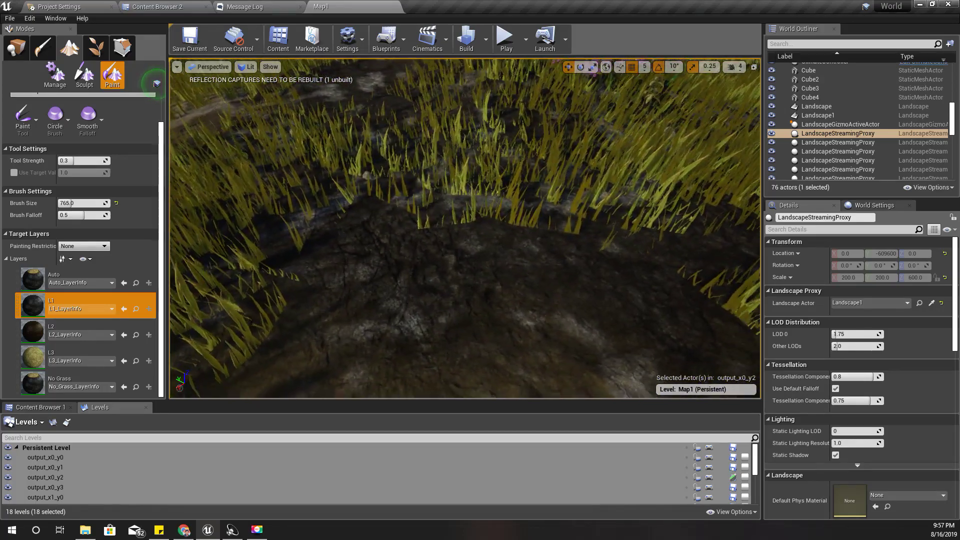
pyautogui.scroll(-5, 354, 154)
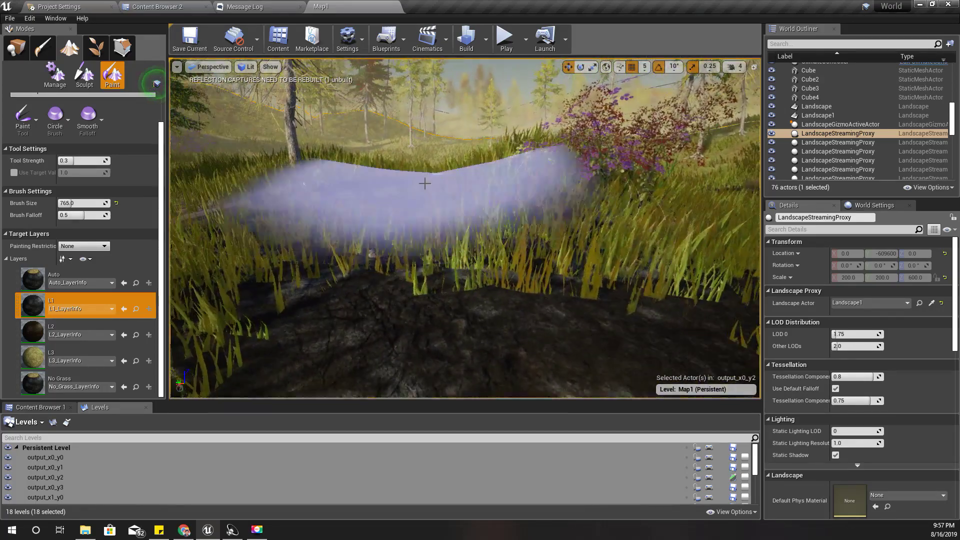
pyautogui.scroll(-3, 424, 183)
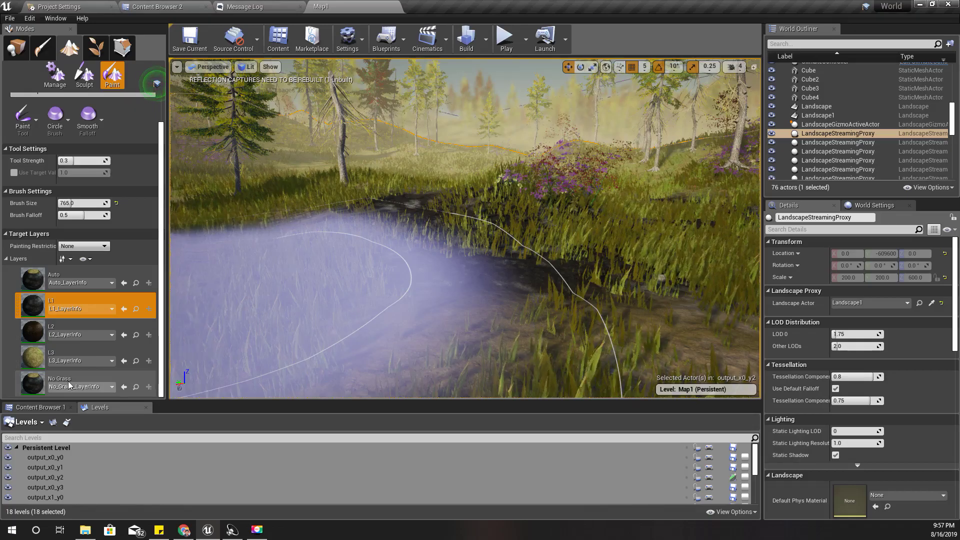
# Paint a No Grass patch near the ground, leaving bare dirt.
pyautogui.click(74, 383)
pyautogui.moveTo(519, 227); pyautogui.dragTo(420, 155, button='right')
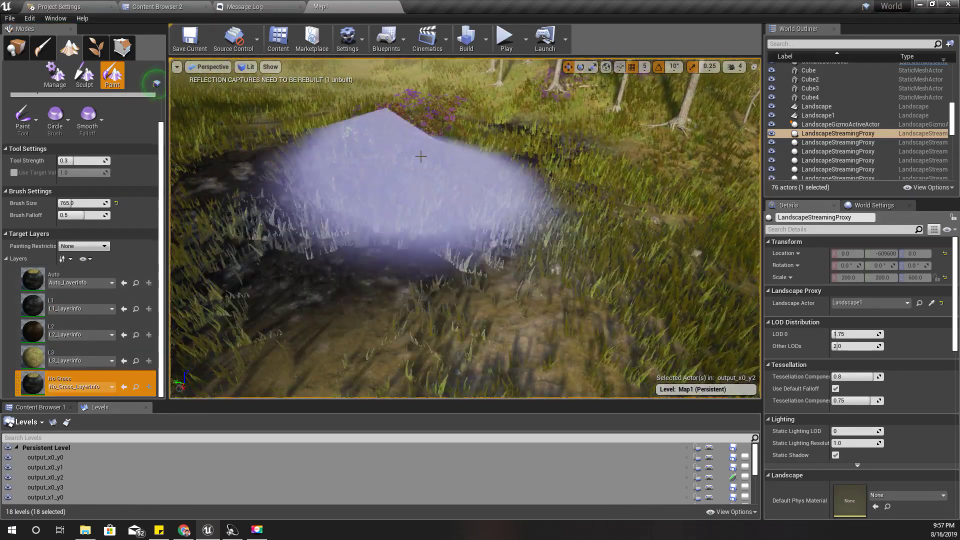
pyautogui.moveTo(420, 154); pyautogui.dragTo(281, 242)
pyautogui.moveTo(596, 157)
pyautogui.mouseDown(button='right')
pyautogui.moveTo(572, 182)
pyautogui.moveTo(534, 174)
pyautogui.mouseUp(button='right')
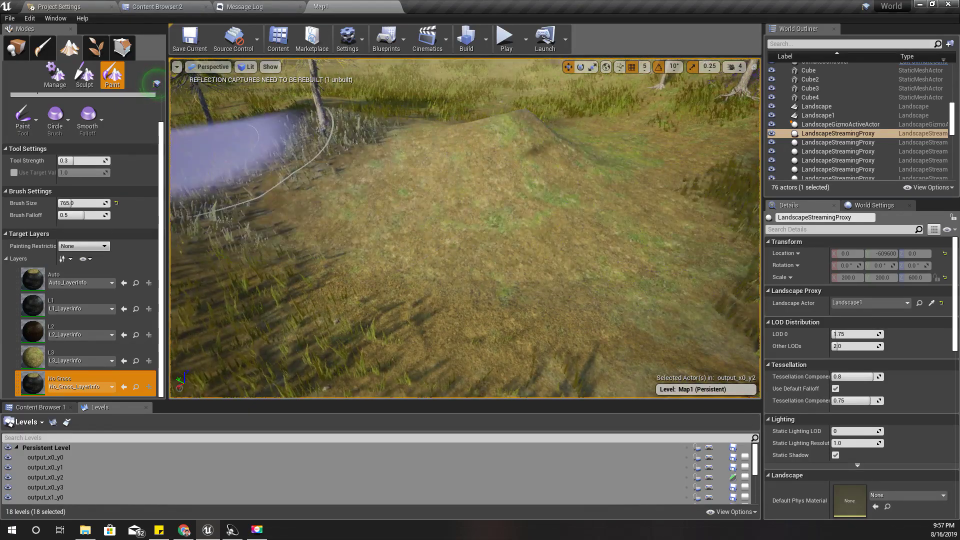
# Paint L1 rock onto another patch of ground.
pyautogui.click(67, 302)
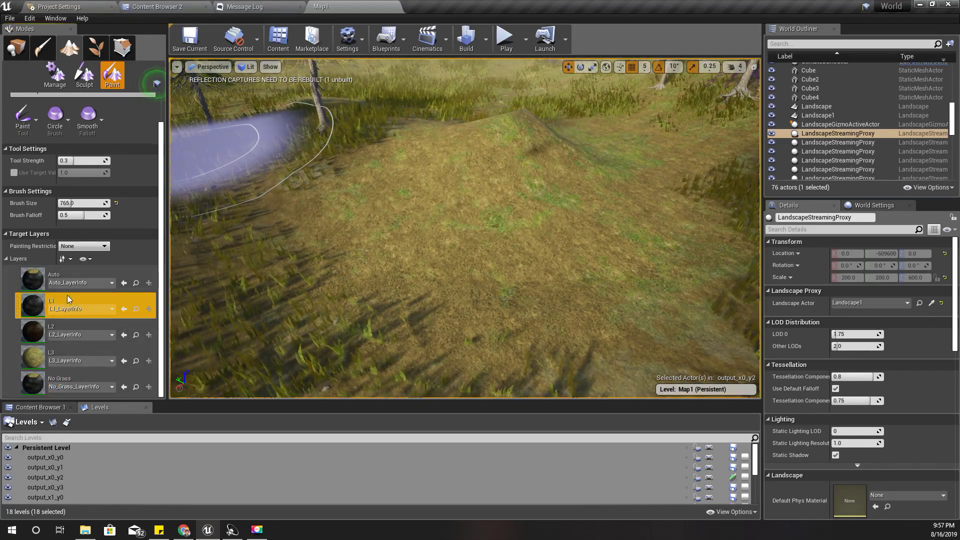
pyautogui.moveTo(472, 182); pyautogui.dragTo(535, 150)
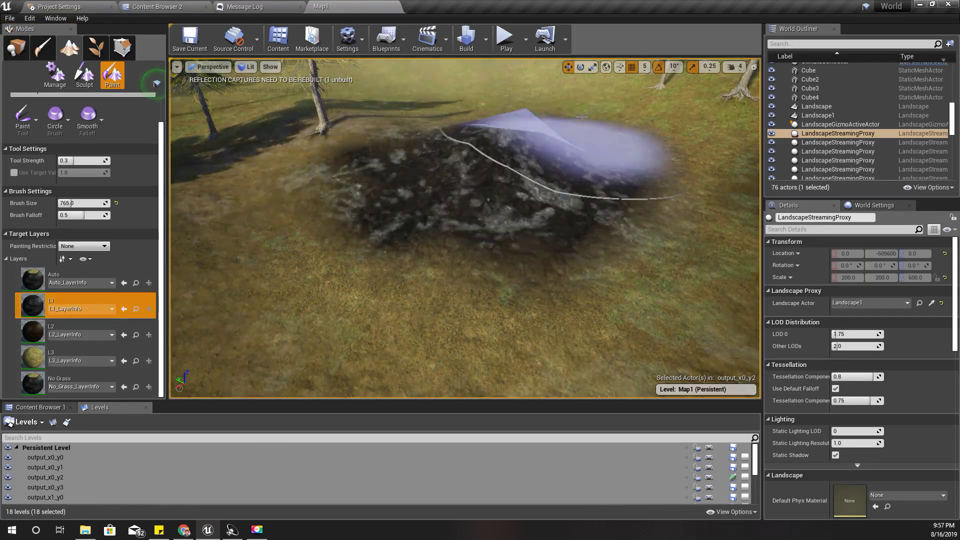
pyautogui.moveTo(580, 143); pyautogui.dragTo(552, 131, button='right')
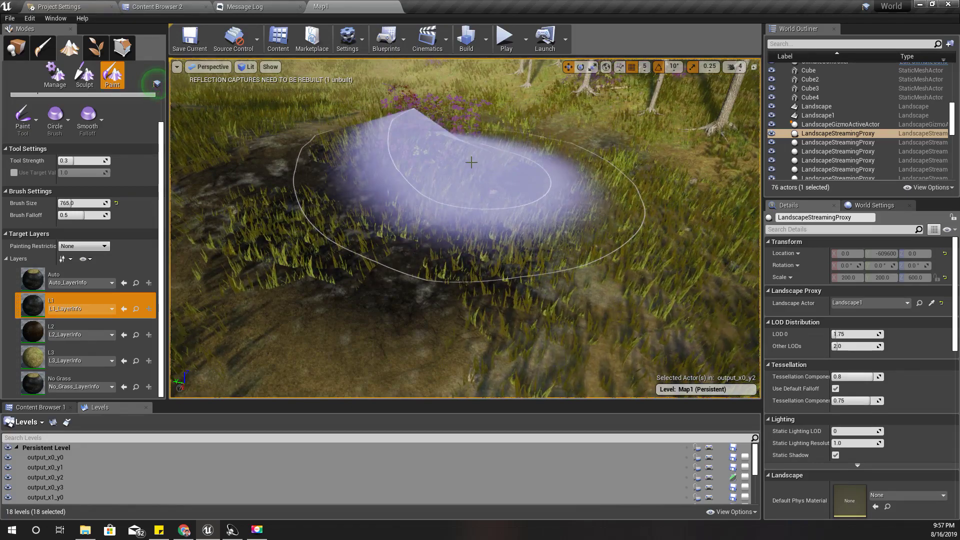
pyautogui.moveTo(510, 154); pyautogui.dragTo(509, 153, button='right')
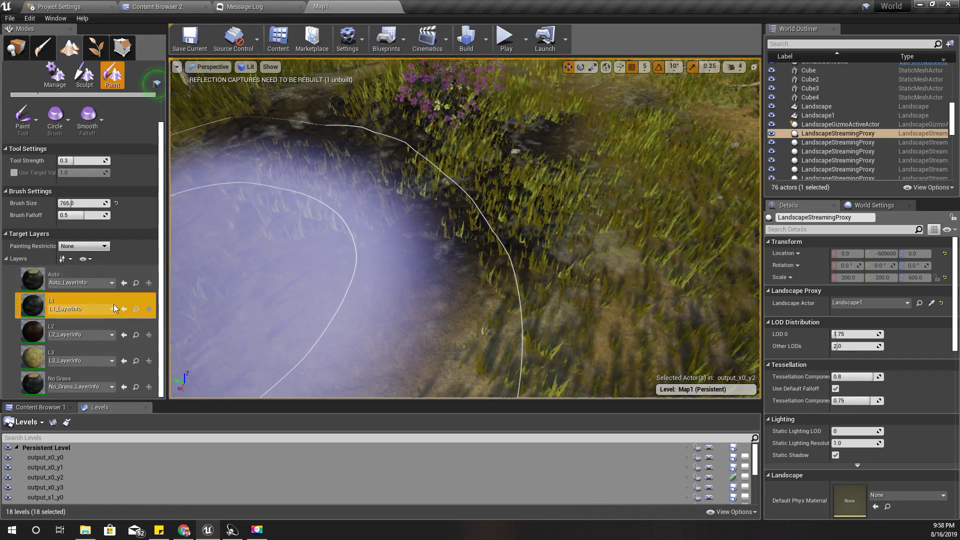
pyautogui.moveTo(274, 266); pyautogui.dragTo(274, 266, button='right')
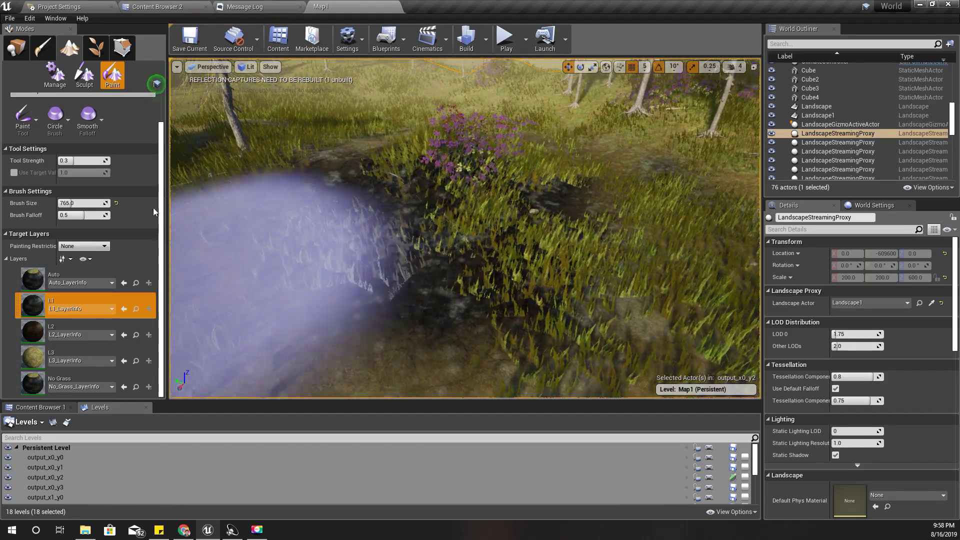
# Leave landscape mode, open the landscape material instance, then its parent M_Landscape.
pyautogui.click(15, 48)
pyautogui.scroll(-3, 889, 356)
pyautogui.scroll(-2, 890, 356)
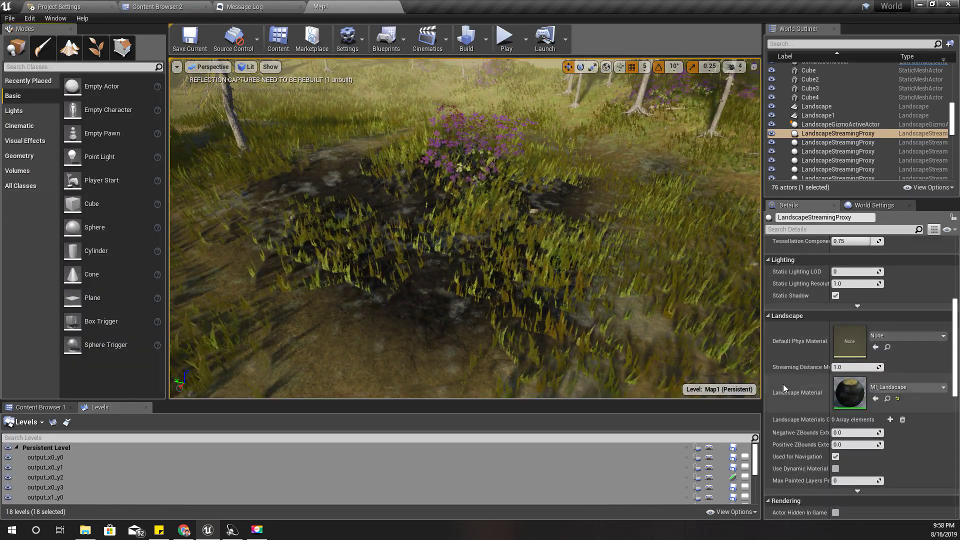
pyautogui.doubleClick(846, 388)
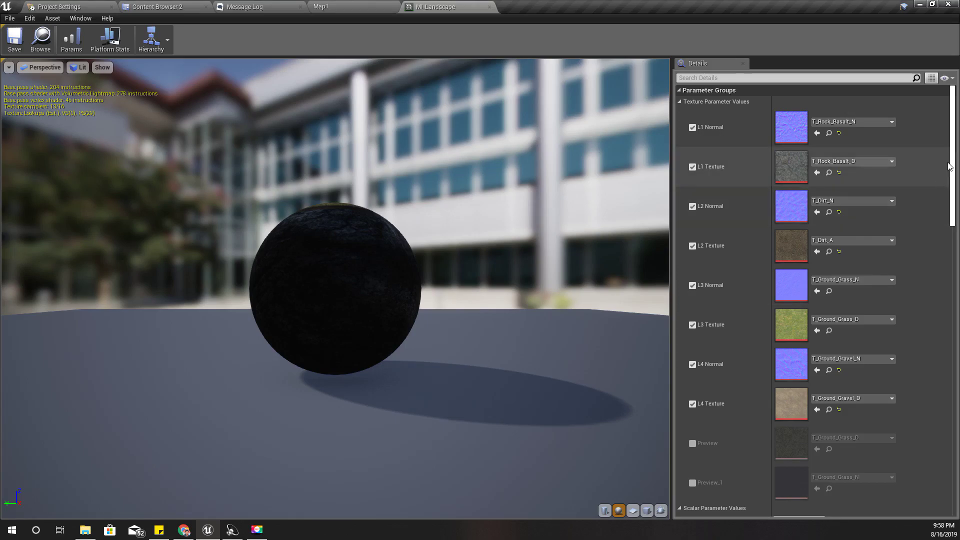
pyautogui.scroll(-5, 816, 300)
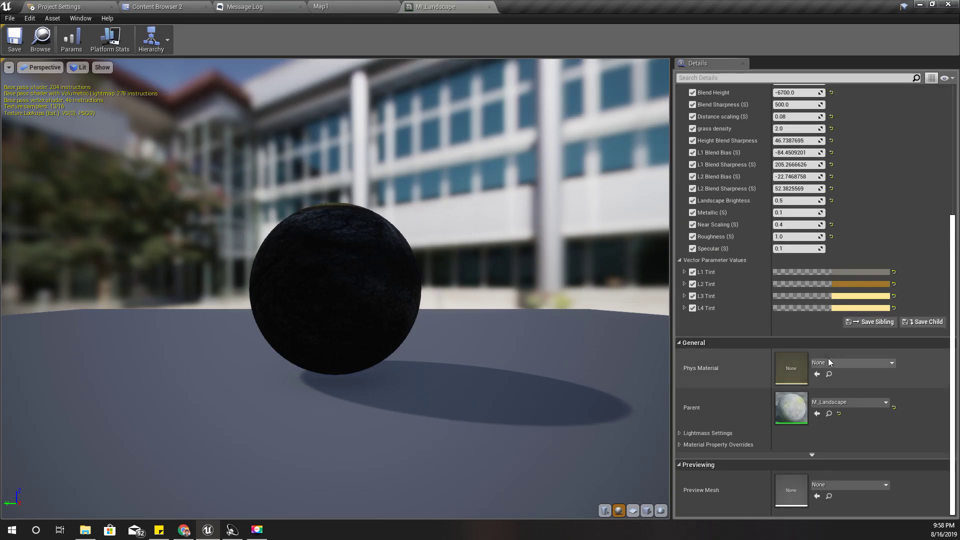
pyautogui.doubleClick(791, 407)
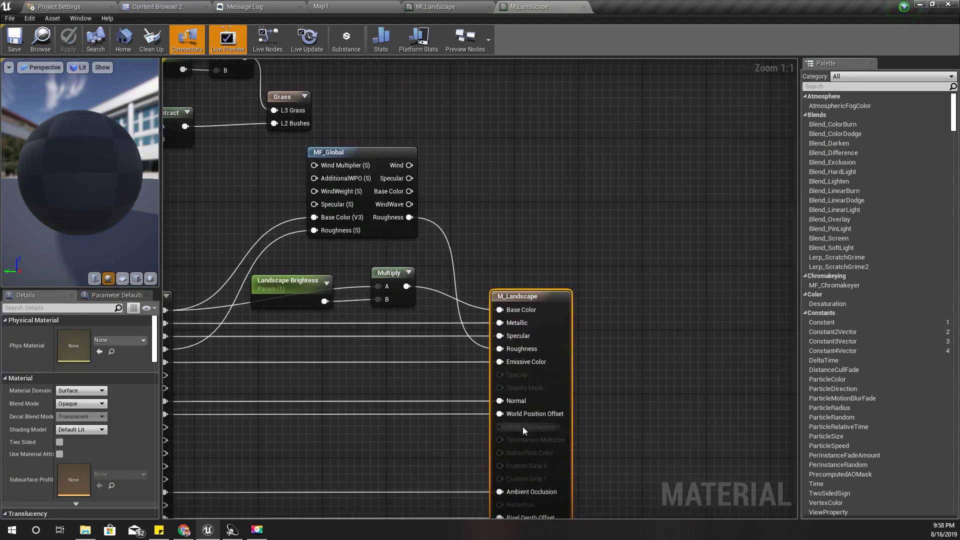
pyautogui.scroll(-5, 439, 380)
# Pan the M_Landscape graph and select the Grass output node.
pyautogui.moveTo(218, 263); pyautogui.dragTo(398, 265, button='right')
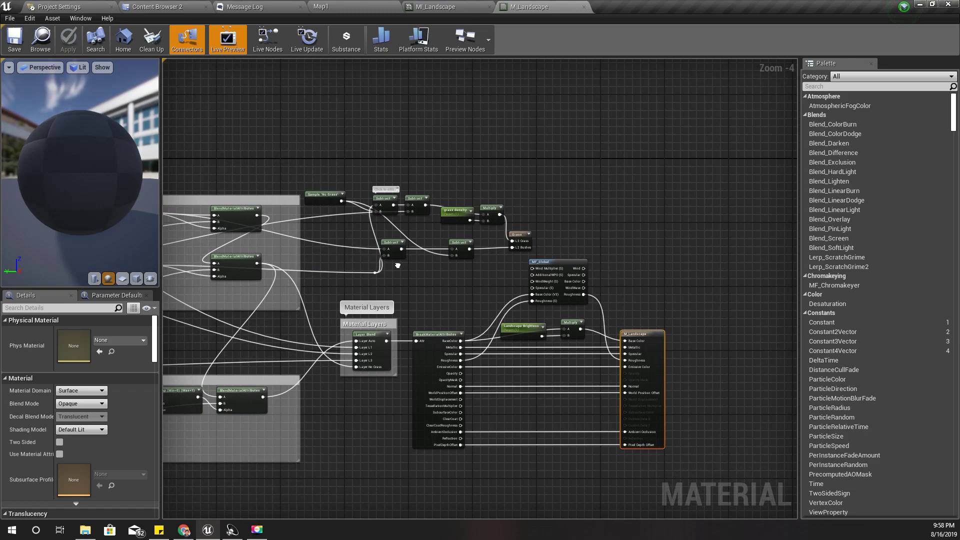
pyautogui.scroll(4, 397, 266)
pyautogui.click(638, 242)
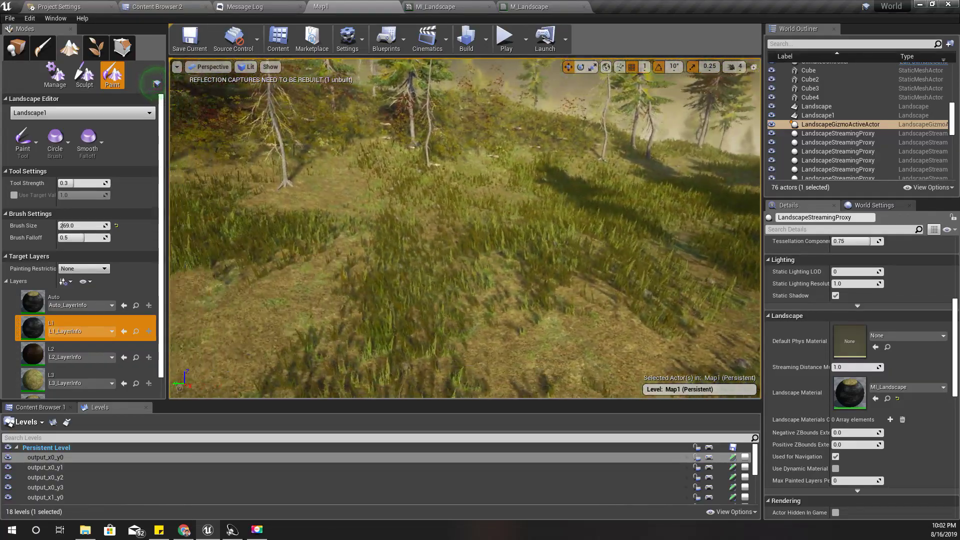
# In M_Landscape, locate the Sample 'No Grass' and Grass output nodes.
pyautogui.click(528, 6)
pyautogui.moveTo(650, 271); pyautogui.dragTo(538, 278, button='right')
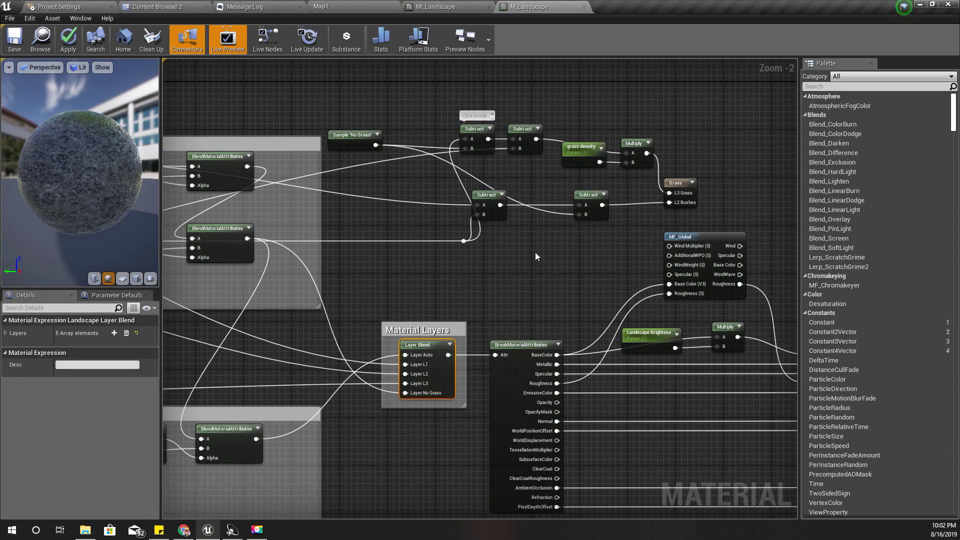
pyautogui.moveTo(534, 256); pyautogui.dragTo(561, 208, button='right')
pyautogui.scroll(2, 450, 195)
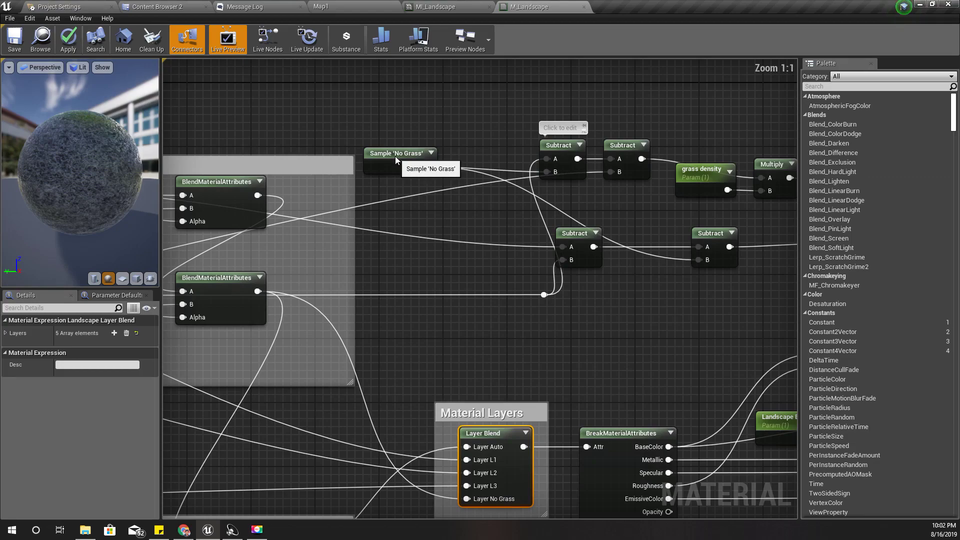
pyautogui.click(396, 158)
pyautogui.moveTo(395, 159); pyautogui.dragTo(310, 171, button='right')
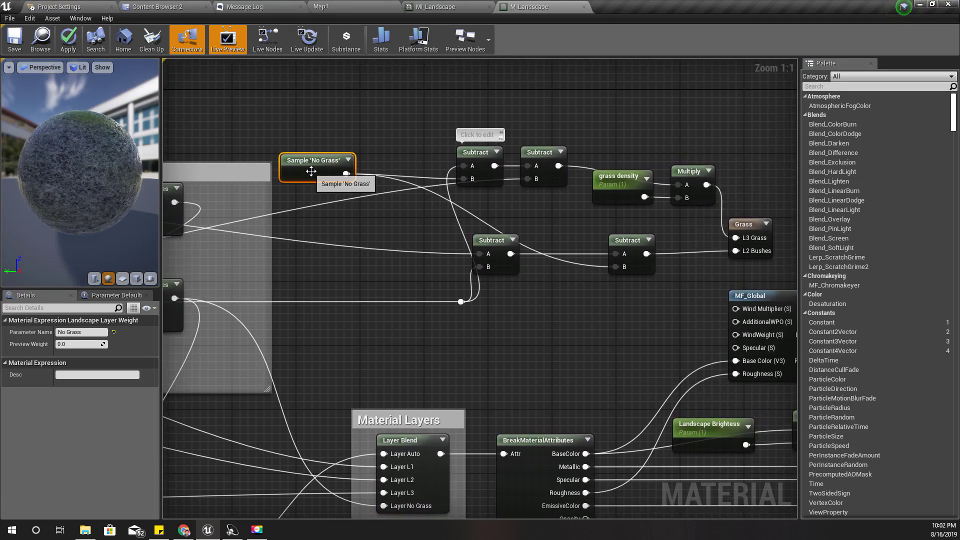
pyautogui.moveTo(334, 226); pyautogui.dragTo(222, 243, button='right')
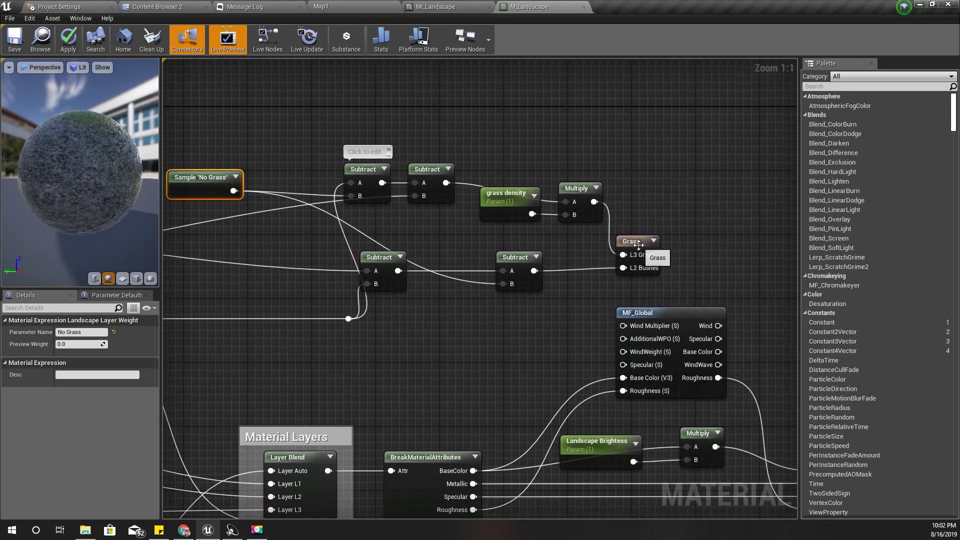
pyautogui.moveTo(638, 245); pyautogui.dragTo(647, 247)
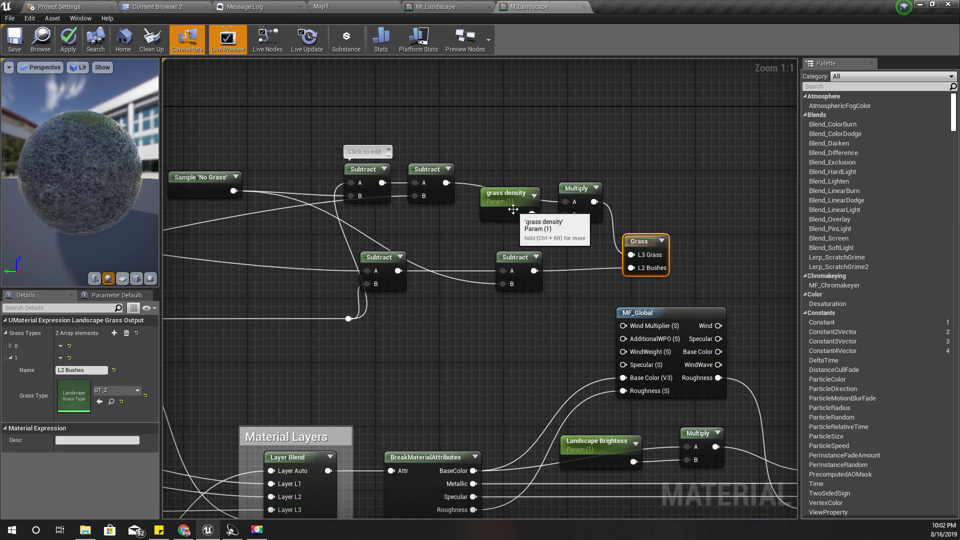
pyautogui.moveTo(459, 307)
pyautogui.mouseDown(button='right')
pyautogui.moveTo(491, 309)
pyautogui.moveTo(294, 257)
pyautogui.mouseUp(button='right')
# Move the Grass, grass density and Multiply nodes right, and shift a Subtract node left.
pyautogui.keyDown('shift'); pyautogui.moveTo(368, 106); pyautogui.dragTo(442, 168); pyautogui.keyUp('shift')
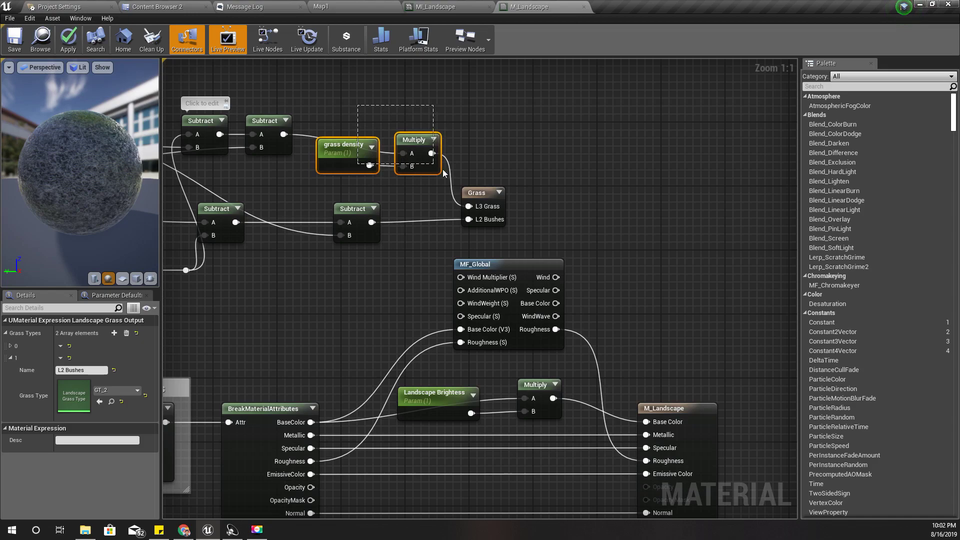
pyautogui.moveTo(483, 192); pyautogui.dragTo(586, 193)
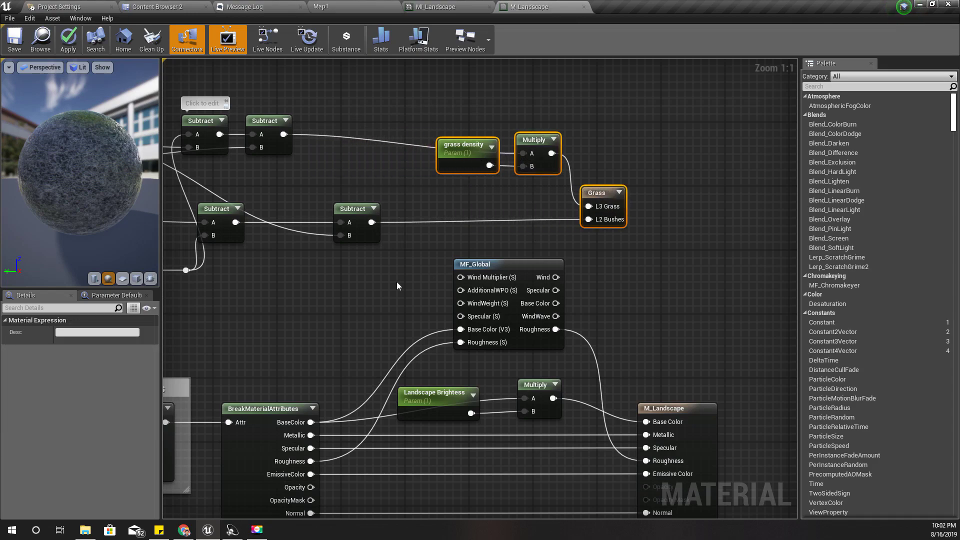
pyautogui.moveTo(397, 281); pyautogui.dragTo(521, 262, button='right')
pyautogui.moveTo(479, 198); pyautogui.dragTo(433, 198)
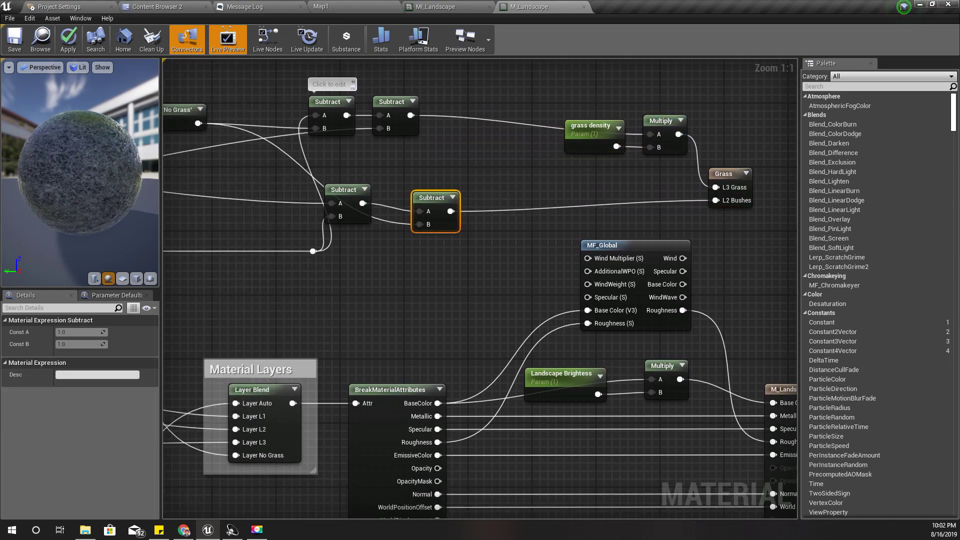
pyautogui.moveTo(181, 304); pyautogui.dragTo(357, 313, button='right')
# Place a LandscapeLayerSample node on the empty graph below the No Grass sample.
pyautogui.rightClick(325, 295)
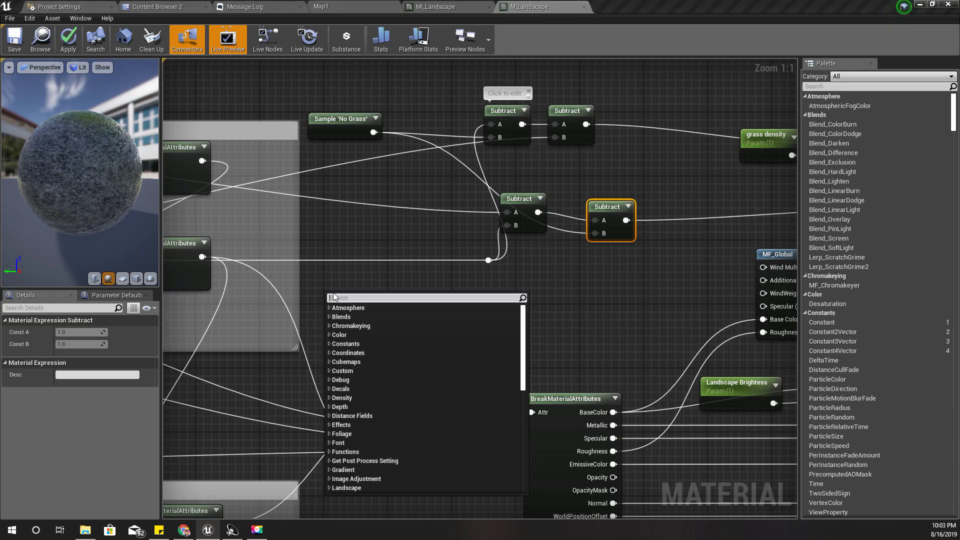
pyautogui.write('sampl')
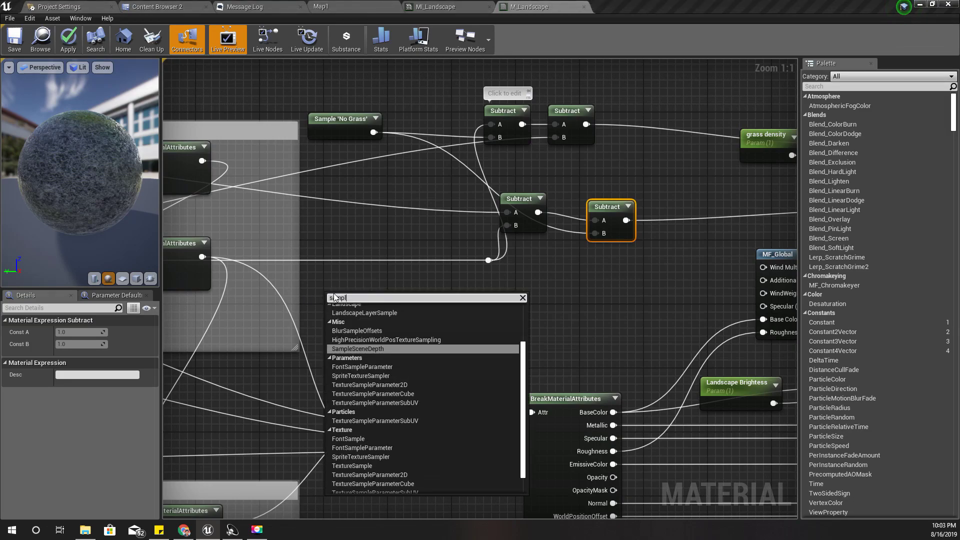
pyautogui.write('e ')
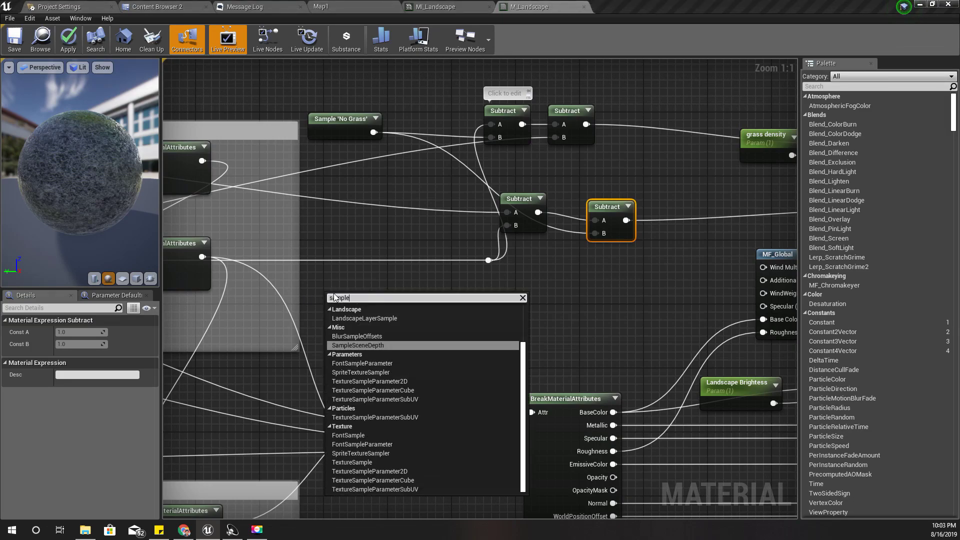
pyautogui.write('laye')
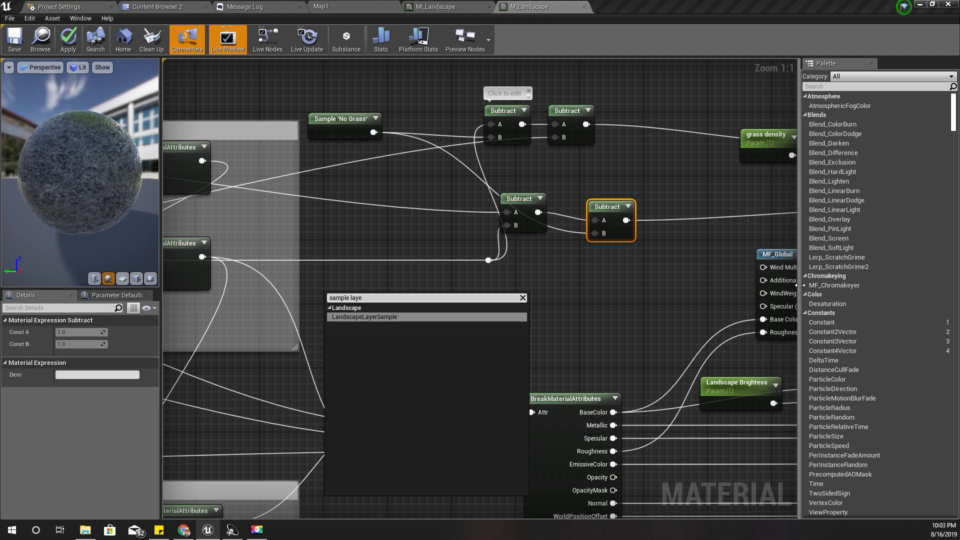
pyautogui.press('Return')
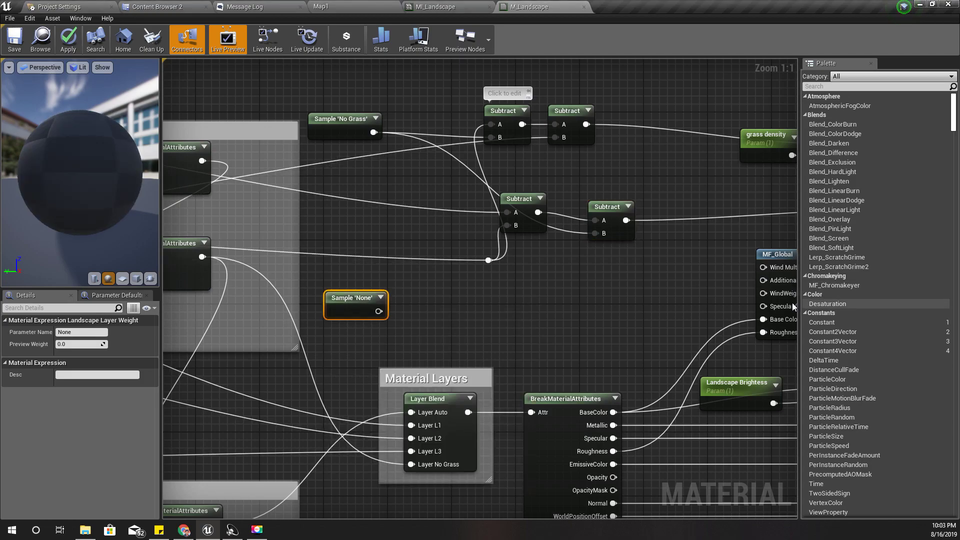
# Check the Layer Blend node, review the Sample 'L1' node, and apply the M_Landscape changes.
pyautogui.click(475, 439)
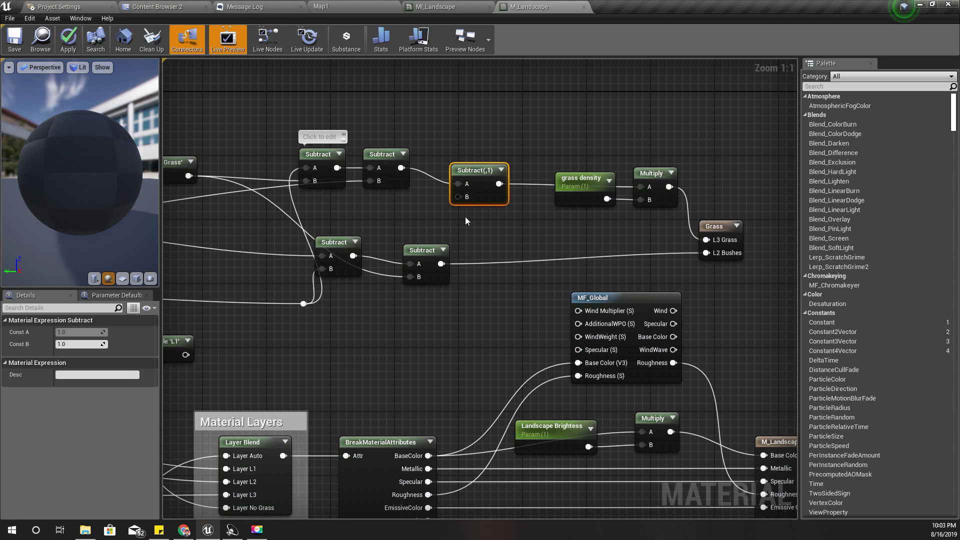
pyautogui.moveTo(178, 343); pyautogui.dragTo(298, 340, button='right')
pyautogui.click(297, 340)
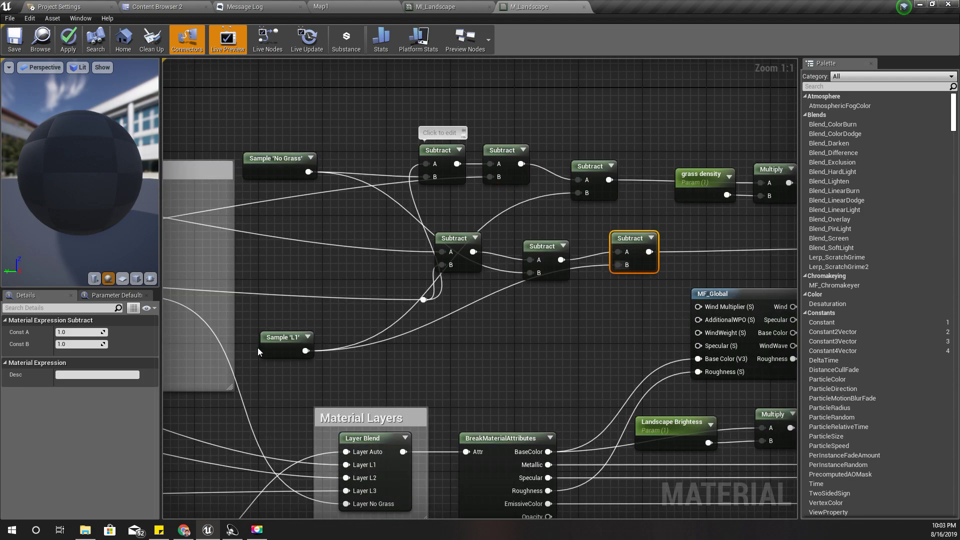
pyautogui.click(68, 37)
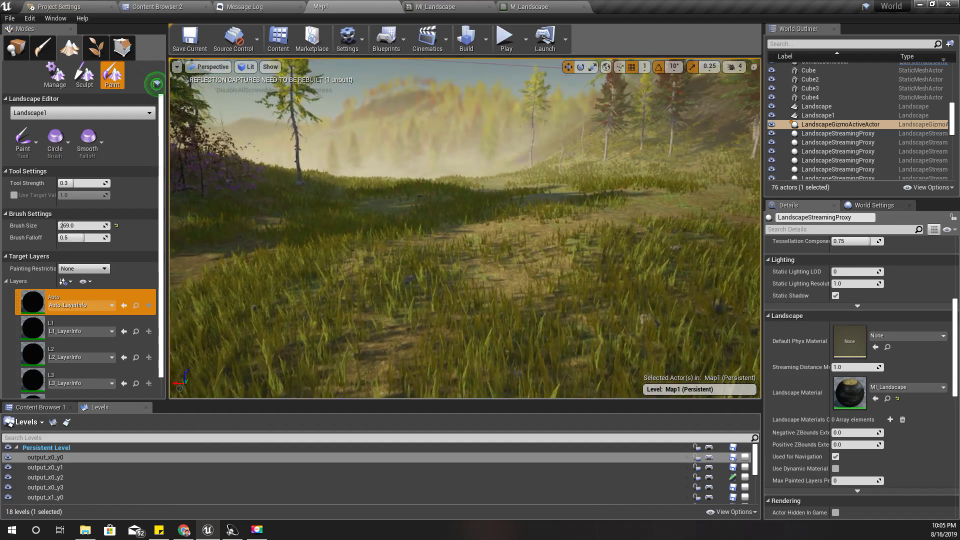
# Paint L1 rock over the grass with a 412 brush, then back away.
pyautogui.click(69, 324)
pyautogui.moveTo(332, 275); pyautogui.dragTo(405, 218, button='right')
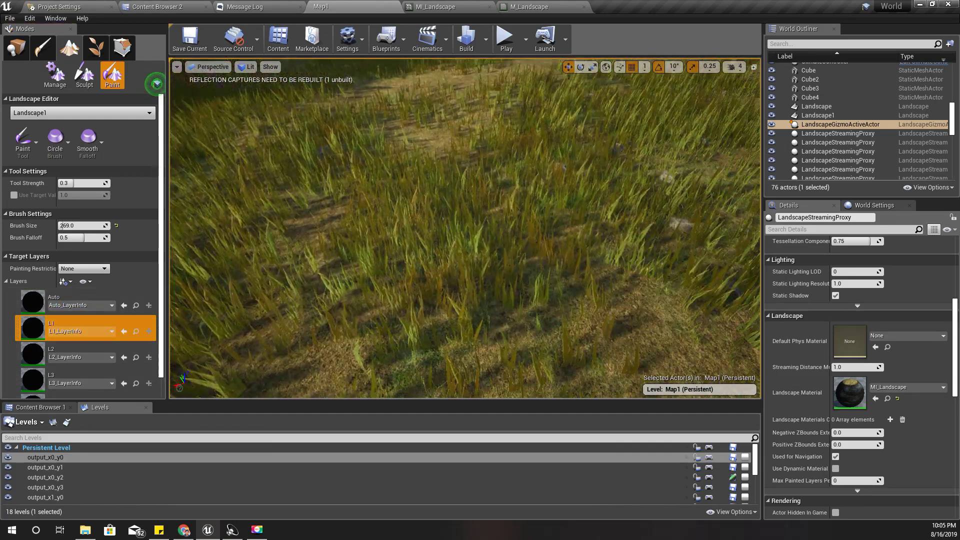
pyautogui.press(']')
pyautogui.press(']')
pyautogui.press(']')
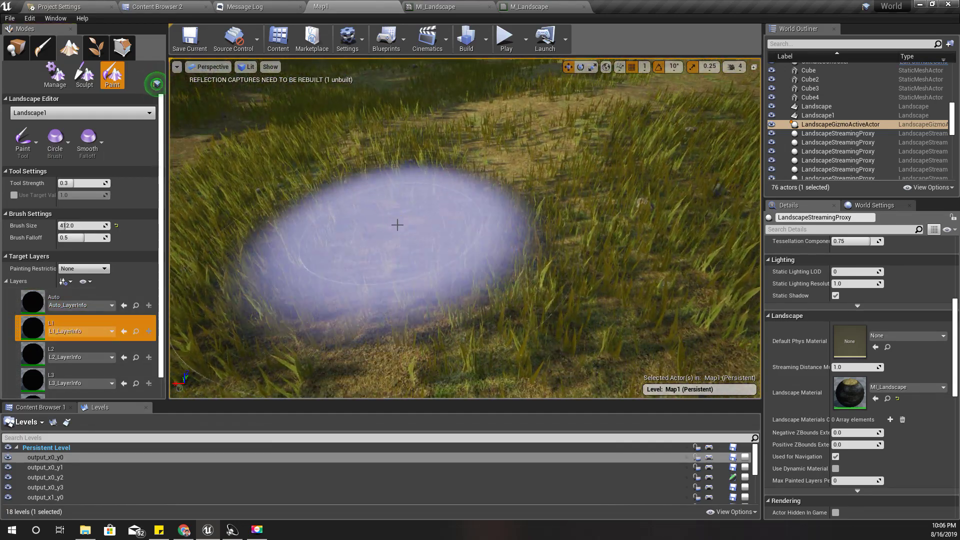
pyautogui.moveTo(449, 197); pyautogui.dragTo(450, 198)
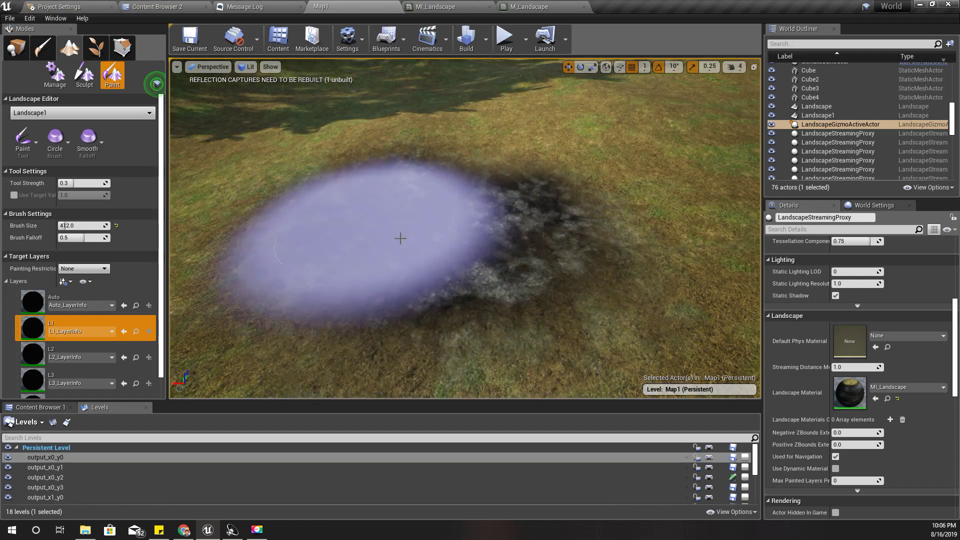
pyautogui.moveTo(450, 240)
pyautogui.mouseDown(button='right')
pyautogui.moveTo(450, 195)
pyautogui.moveTo(450, 263)
pyautogui.mouseUp(button='right')
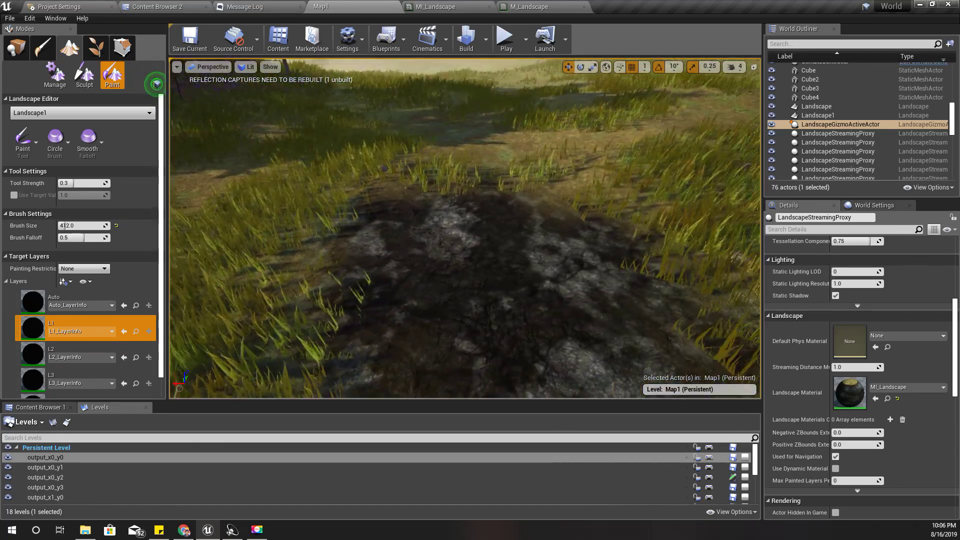
pyautogui.moveTo(450, 248); pyautogui.dragTo(73, 311, button='right')
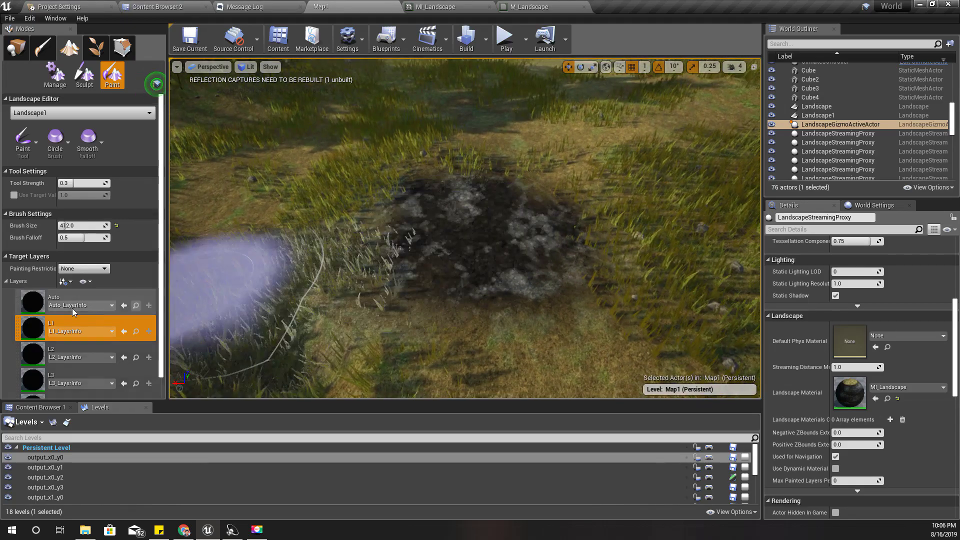
# Paint the Auto layer over the bare rock patch to regrow grass.
pyautogui.click(60, 301)
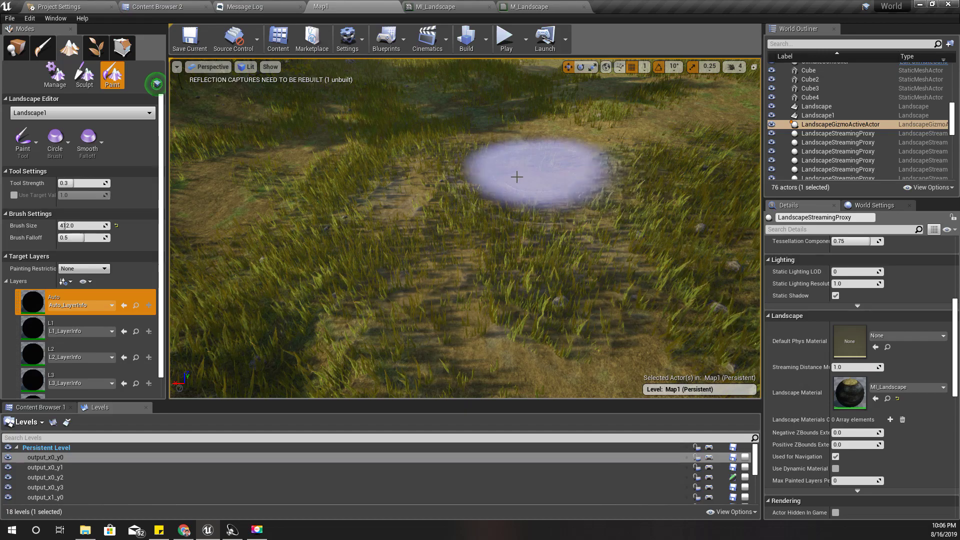
pyautogui.scroll(-5, 517, 177)
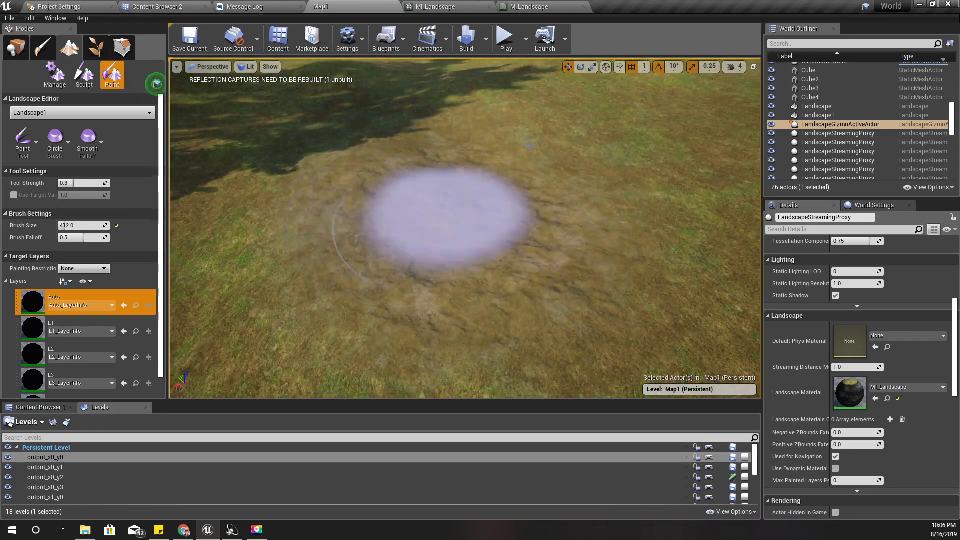
pyautogui.moveTo(449, 217)
pyautogui.mouseDown(button='right')
pyautogui.moveTo(448, 142)
pyautogui.moveTo(534, 162)
pyautogui.moveTo(480, 250)
pyautogui.moveTo(504, 217)
pyautogui.mouseUp(button='right')
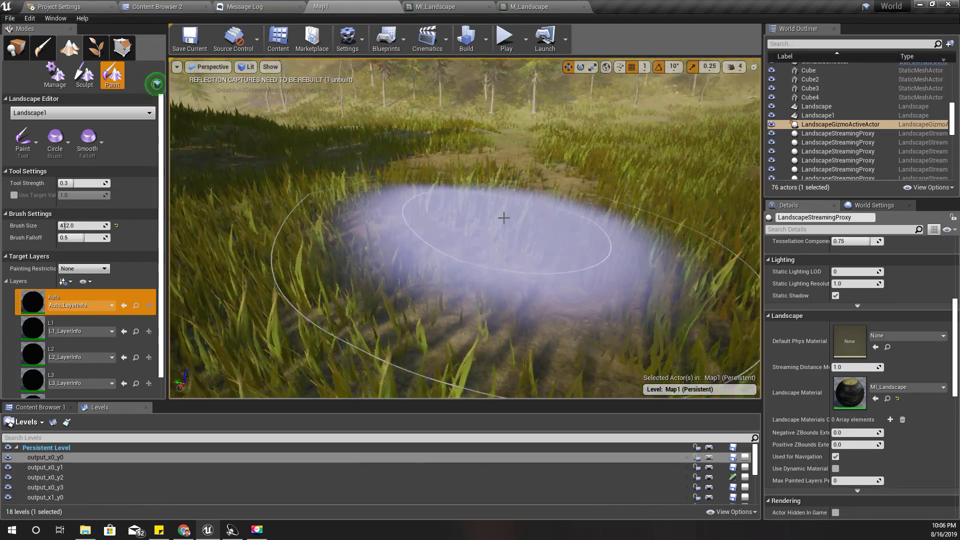
# Switch between M_Landscape and Map1, then reposition the Sample 'L1' node.
pyautogui.click(529, 6)
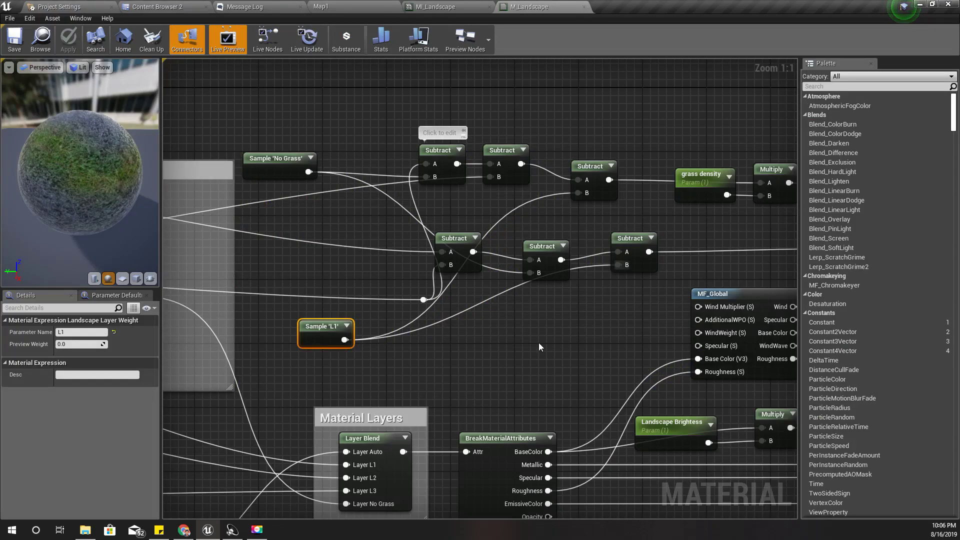
pyautogui.scroll(-2, 539, 346)
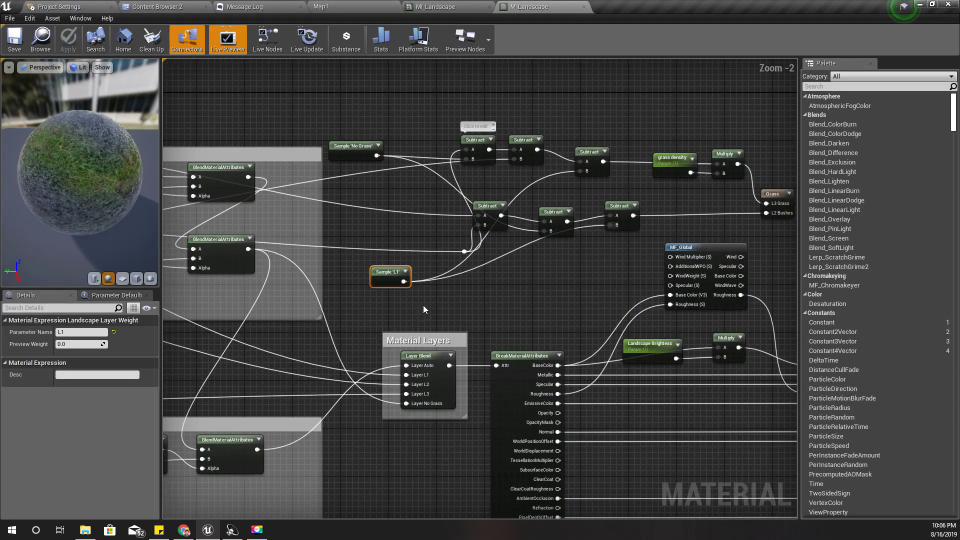
pyautogui.click(326, 6)
pyautogui.scroll(-2, 71, 329)
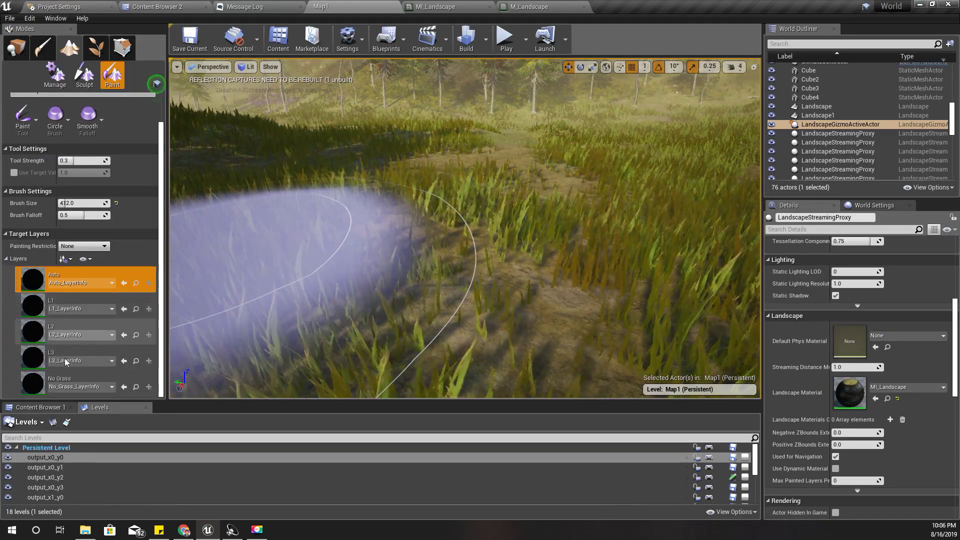
pyautogui.click(534, 6)
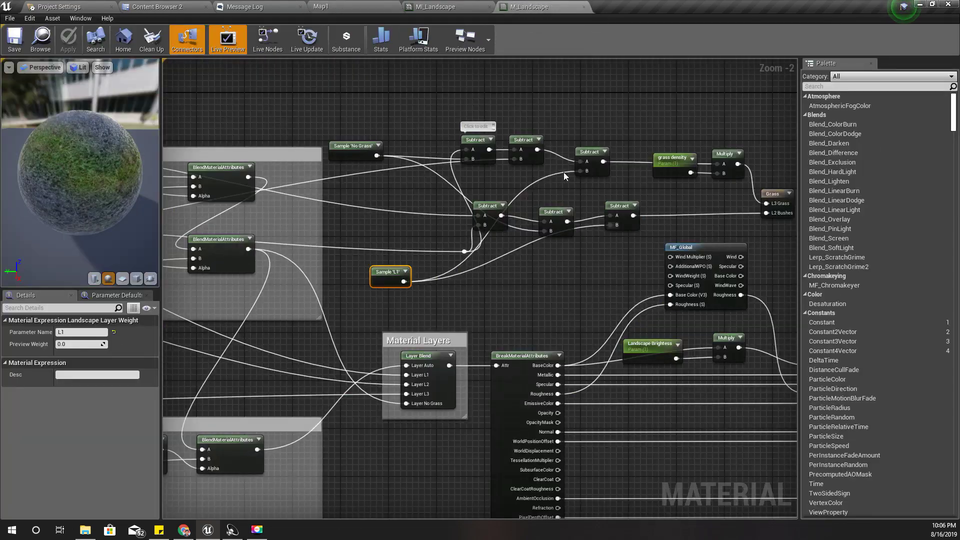
pyautogui.moveTo(470, 289); pyautogui.dragTo(511, 266, button='right')
pyautogui.moveTo(428, 249); pyautogui.dragTo(416, 242)
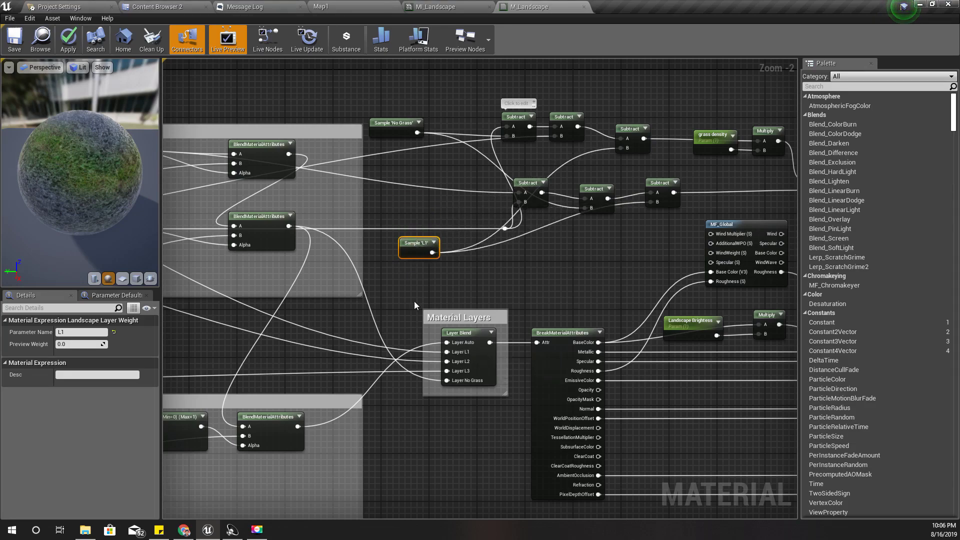
pyautogui.scroll(2, 418, 280)
# Pan across the grass density, Grass and Subtract nodes, dismissing a node search.
pyautogui.moveTo(465, 279); pyautogui.dragTo(340, 262, button='right')
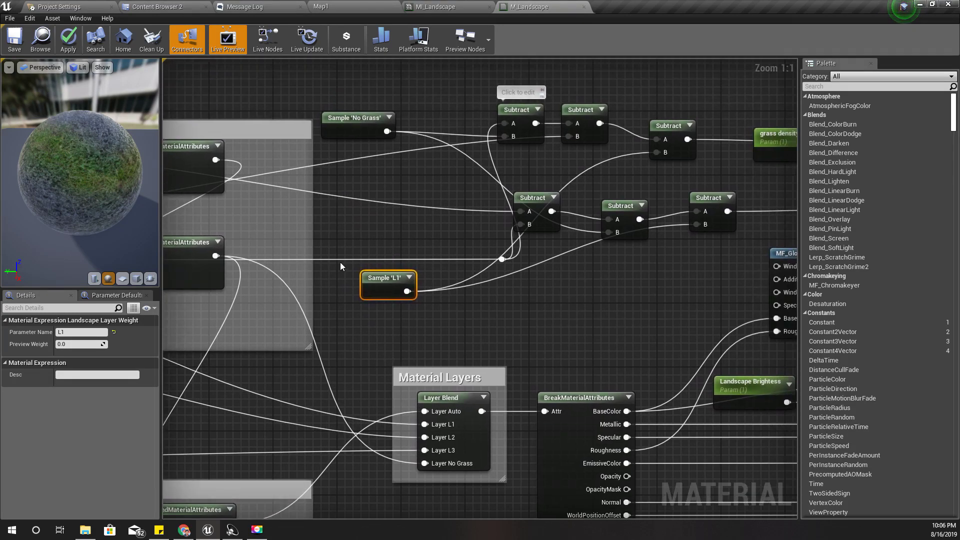
pyautogui.moveTo(486, 326); pyautogui.dragTo(378, 334, button='right')
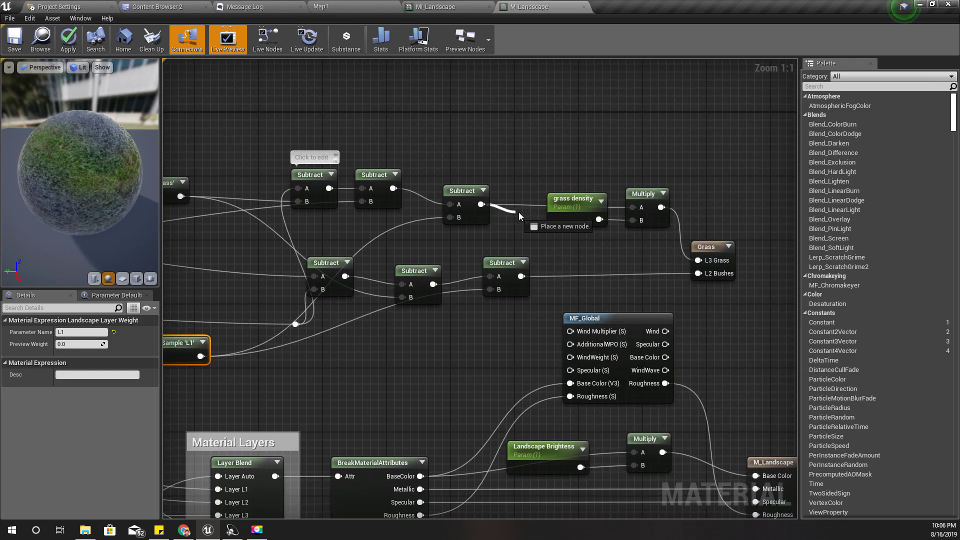
pyautogui.moveTo(479, 204); pyautogui.dragTo(521, 220)
pyautogui.click(613, 175)
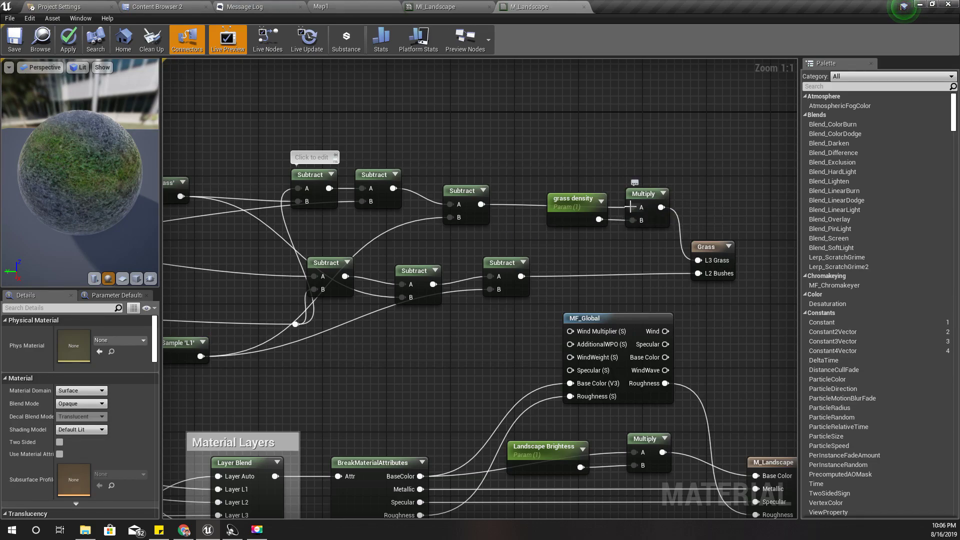
pyautogui.moveTo(524, 250); pyautogui.dragTo(609, 218, button='right')
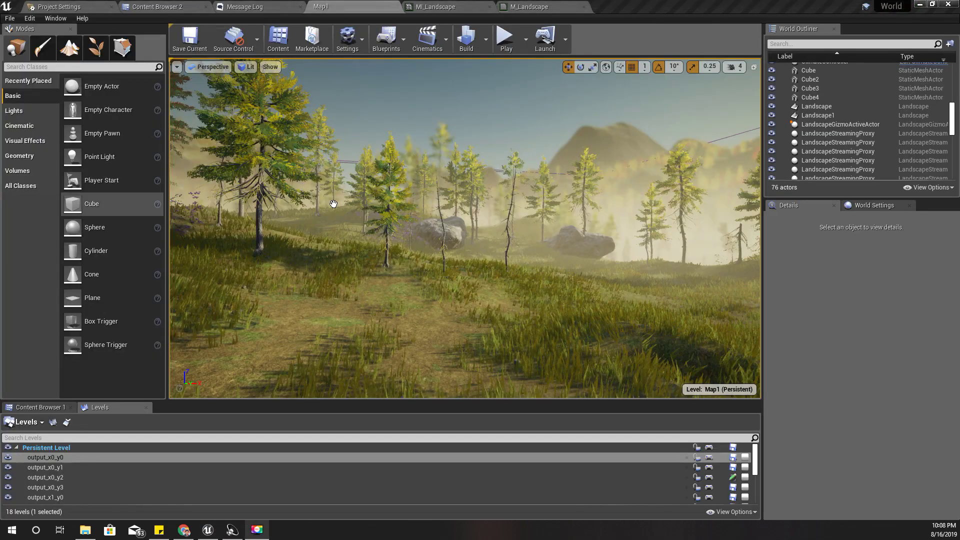
pyautogui.moveTo(390, 234); pyautogui.dragTo(420, 234, button='right')
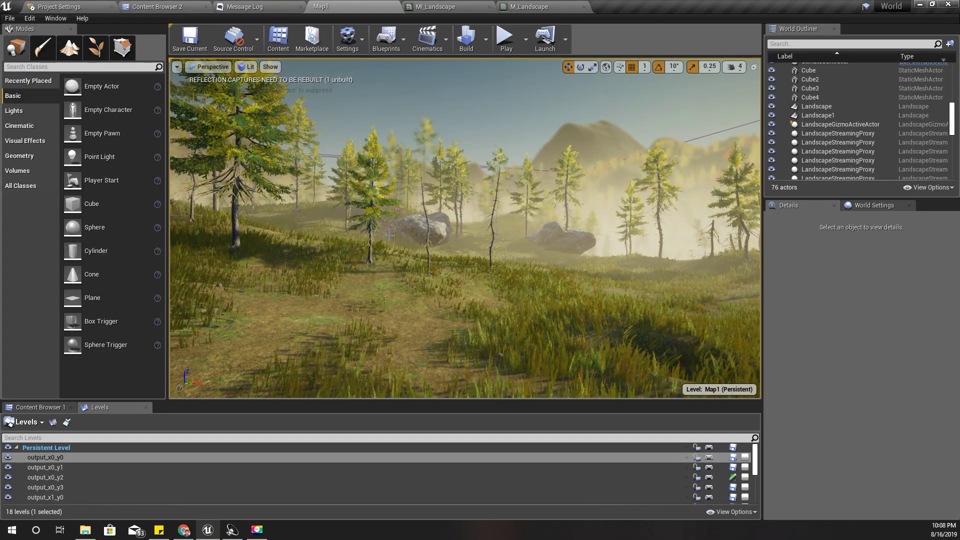
pyautogui.moveTo(489, 272); pyautogui.dragTo(525, 270, button='right')
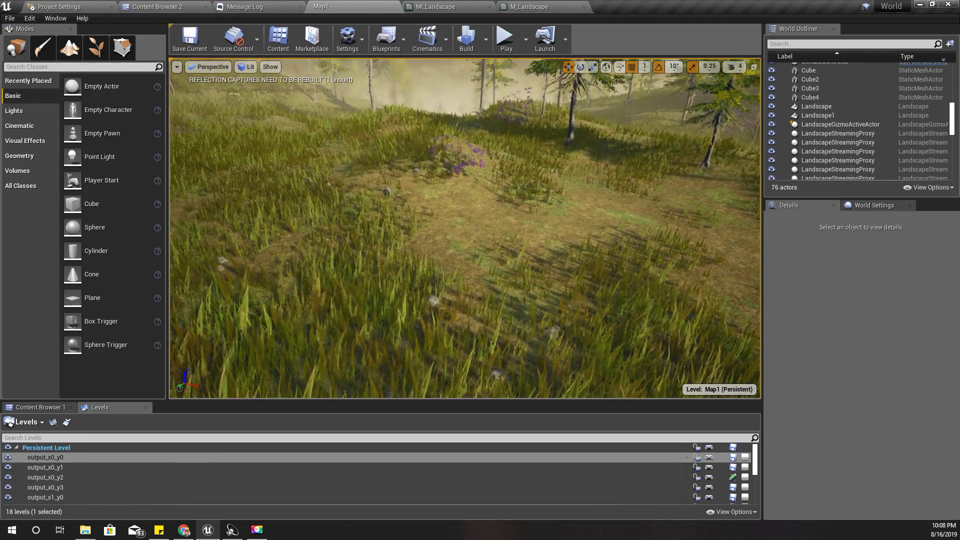
pyautogui.moveTo(489, 272); pyautogui.dragTo(489, 273, button='right')
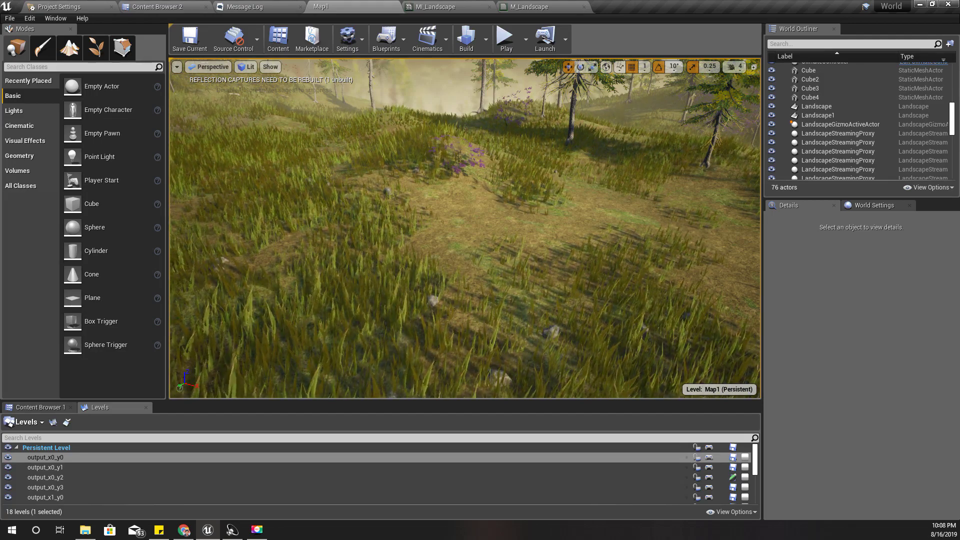
# Show the Patreon members page fullscreen and filter membership type to Active patrons.
pyautogui.hotkey('alt', 'Tab')
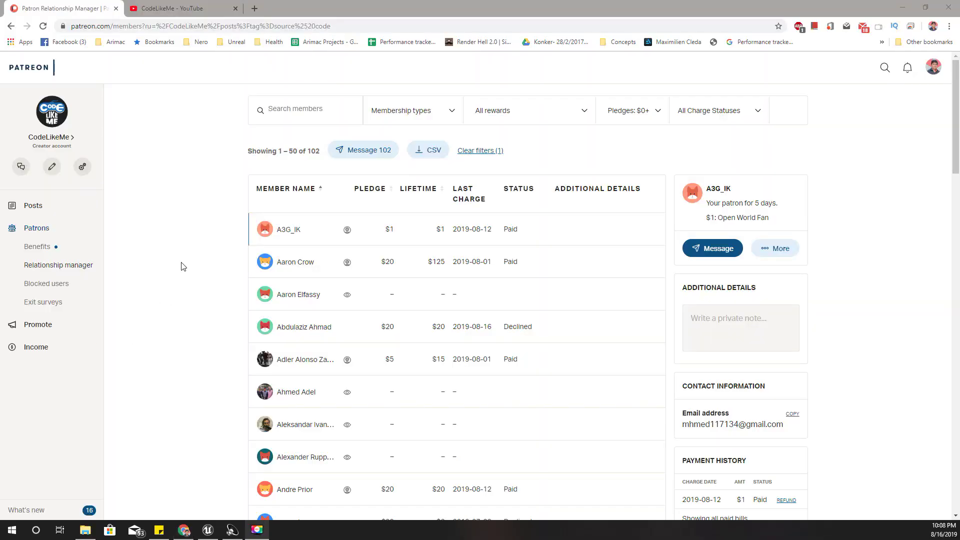
pyautogui.press('F11')
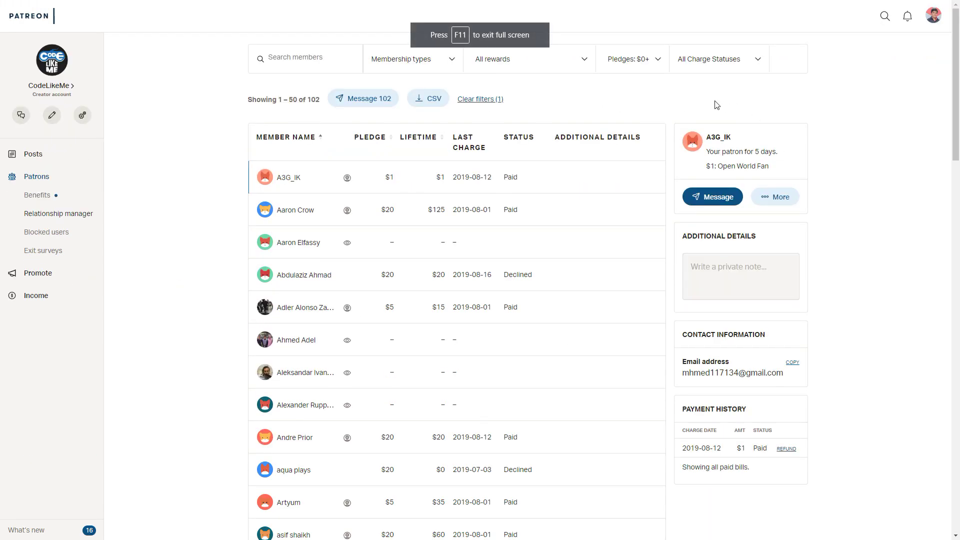
pyautogui.click(387, 63)
pyautogui.click(378, 83)
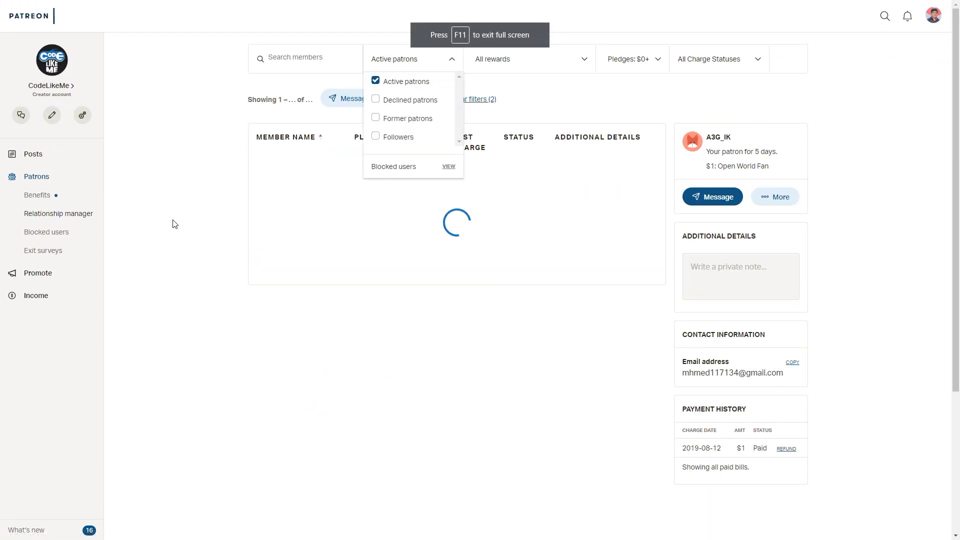
pyautogui.keyDown('ctrl'); pyautogui.scroll(1, 352, 327); pyautogui.keyUp('ctrl')
pyautogui.keyDown('ctrl'); pyautogui.scroll(1, 353, 326); pyautogui.keyUp('ctrl')
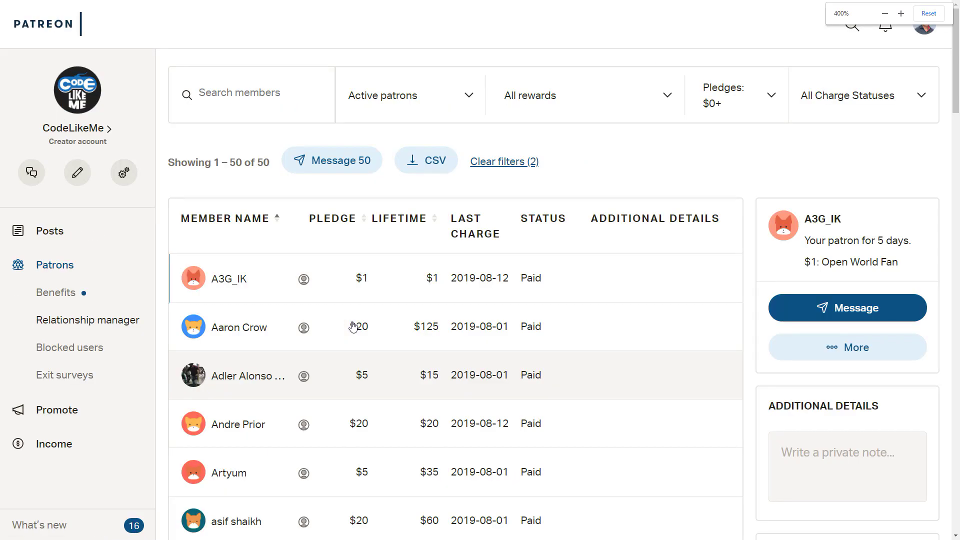
pyautogui.keyDown('ctrl'); pyautogui.scroll(2, 354, 327); pyautogui.keyUp('ctrl')
pyautogui.scroll(-5, 405, 305)
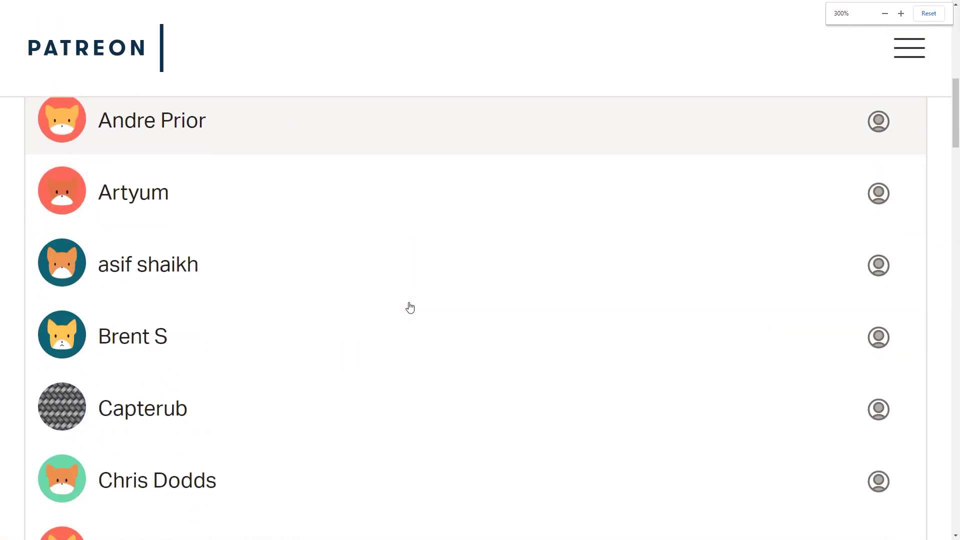
pyautogui.scroll(-2, 409, 307)
pyautogui.scroll(-4, 413, 316)
pyautogui.scroll(-3, 420, 322)
pyautogui.scroll(-4, 430, 327)
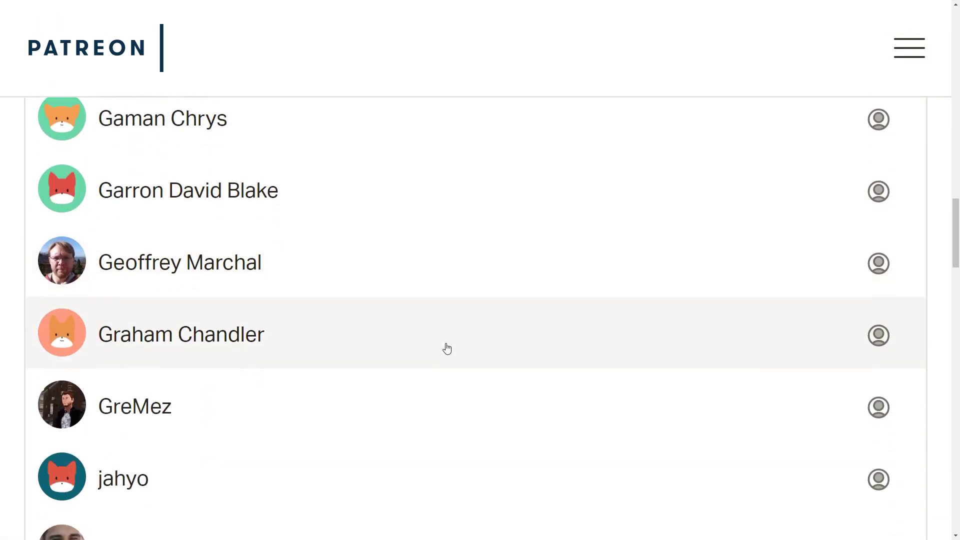
pyautogui.scroll(-2, 445, 347)
pyautogui.scroll(-3, 448, 350)
pyautogui.scroll(-3, 452, 358)
pyautogui.scroll(-3, 465, 382)
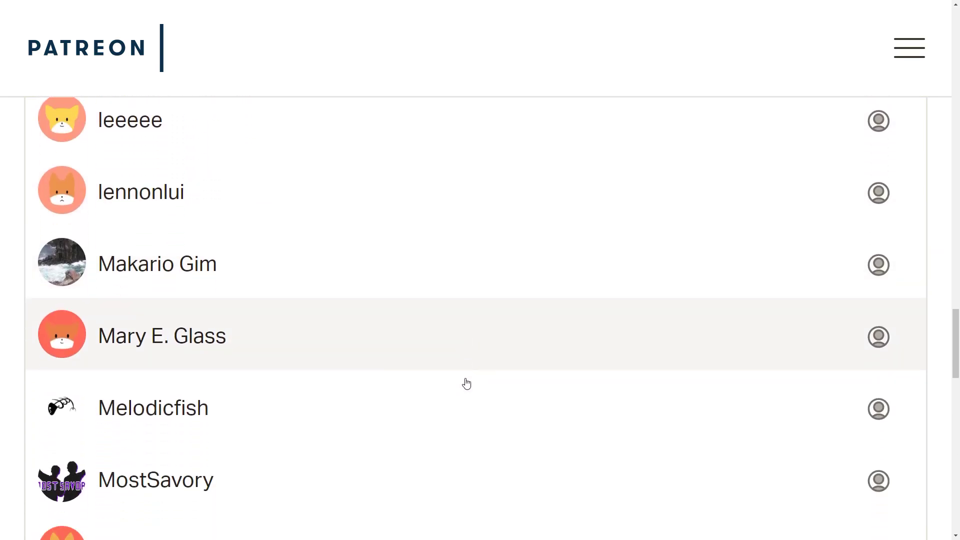
pyautogui.scroll(-4, 465, 383)
pyautogui.scroll(-3, 470, 385)
pyautogui.scroll(-4, 472, 388)
pyautogui.scroll(-3, 474, 388)
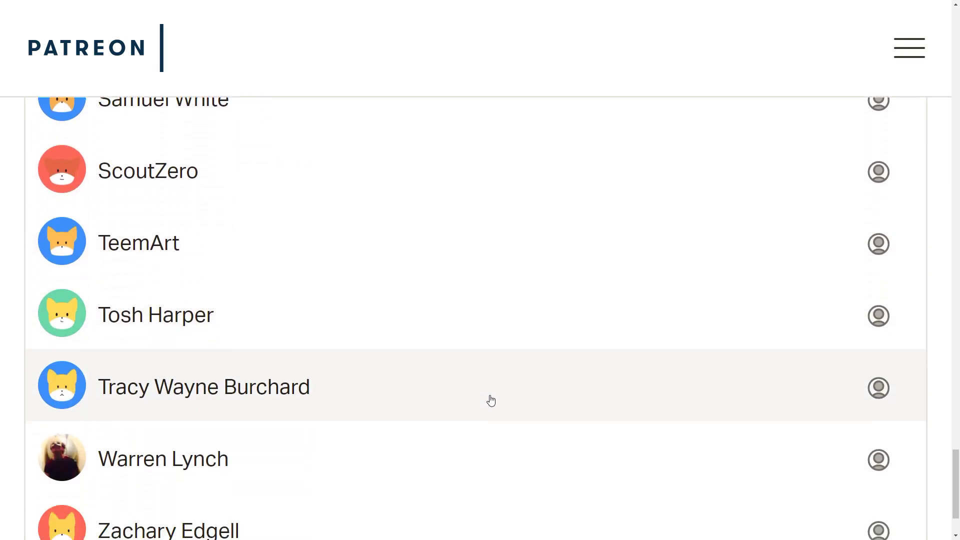
pyautogui.scroll(-2, 490, 398)
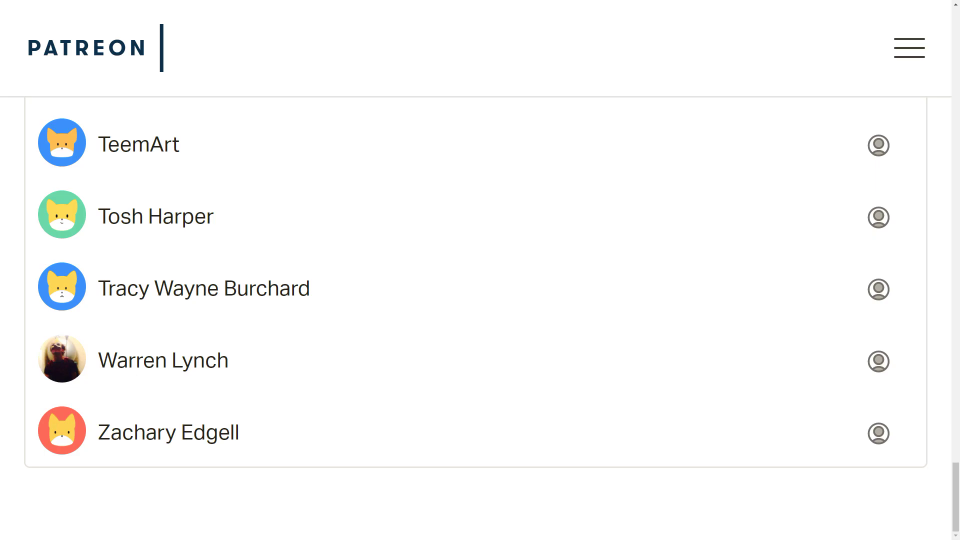